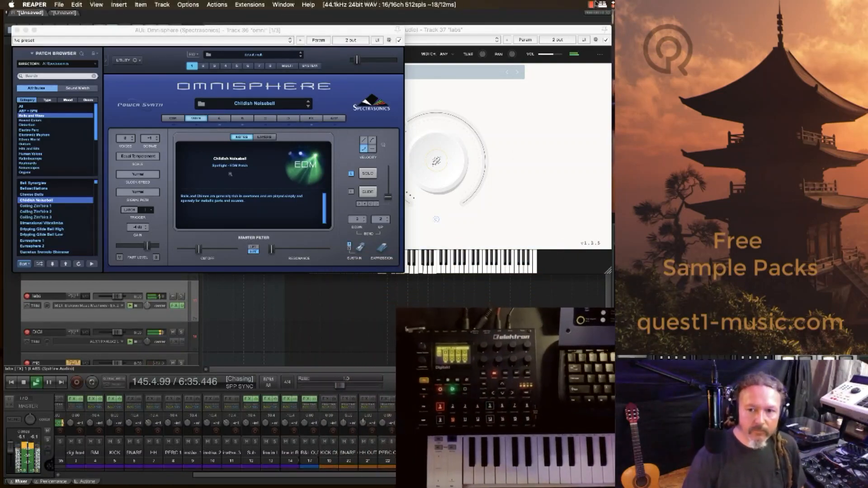
left_click(595, 3)
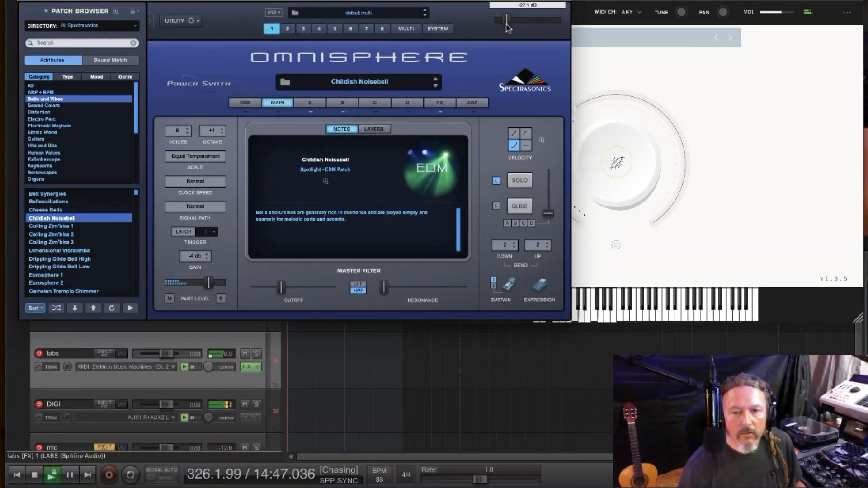
left_click(754, 95)
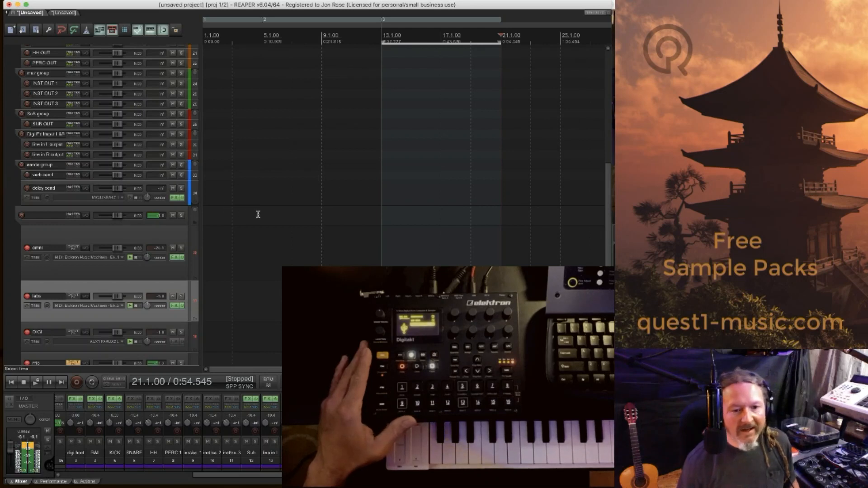
Select the first four bars of the timeline and return the edit cursor to the project start.
left_click_drag(260, 215, 202, 221)
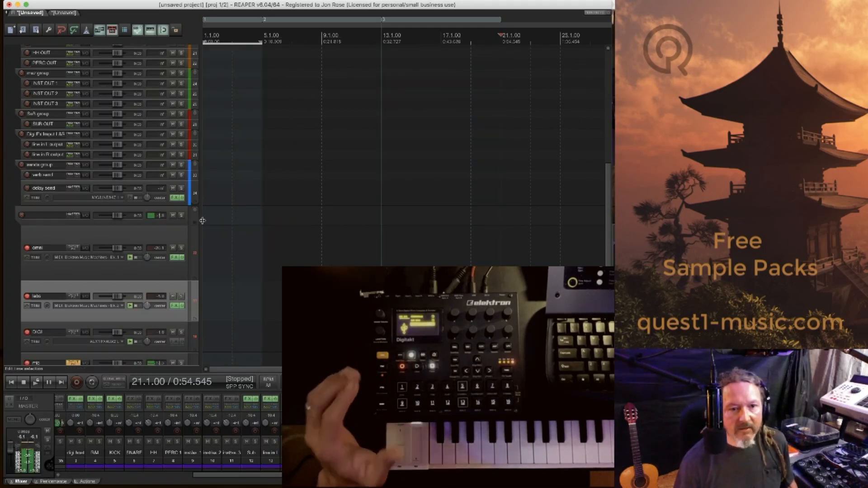
scroll(221, 221, "up", 1)
scroll(220, 221, "down", 1)
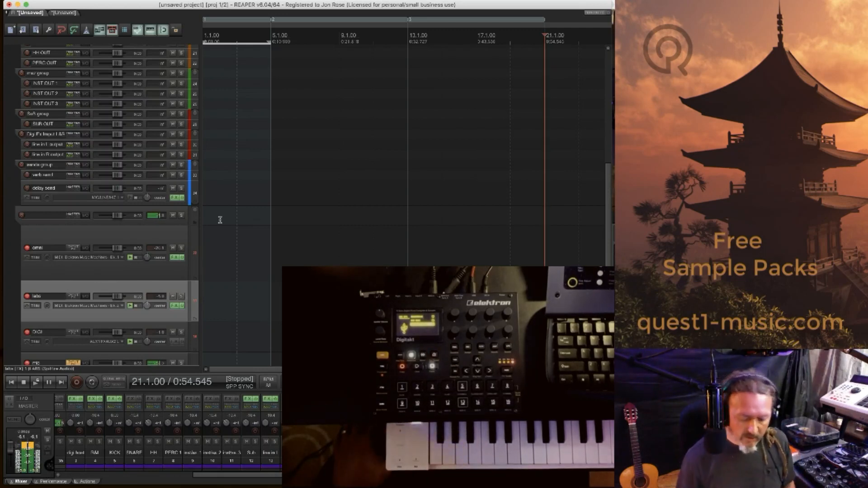
key("Home")
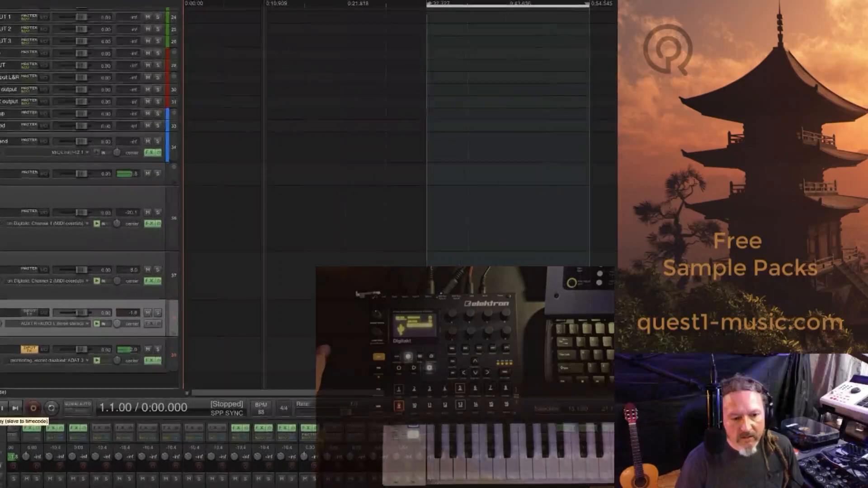
Examine the playback and recording options in the external timecode synchronization settings for the Elektron Digitakt SPP input.
right_click(0, 416)
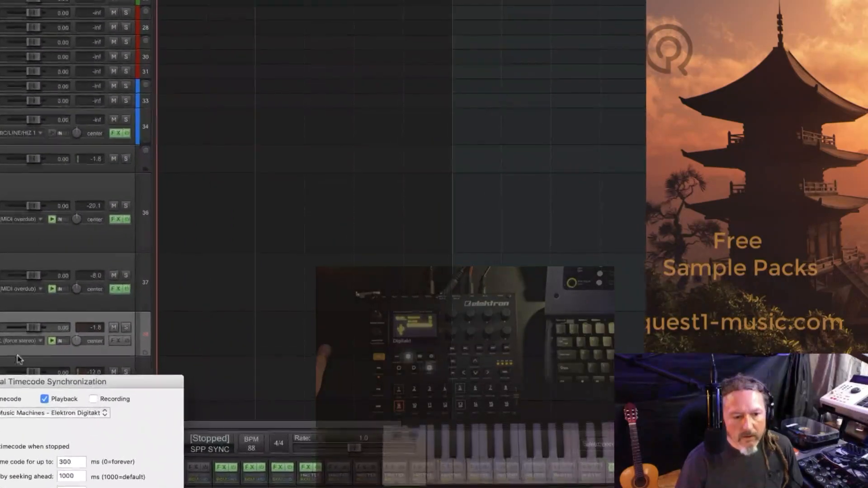
left_click_drag(12, 363, 247, 131)
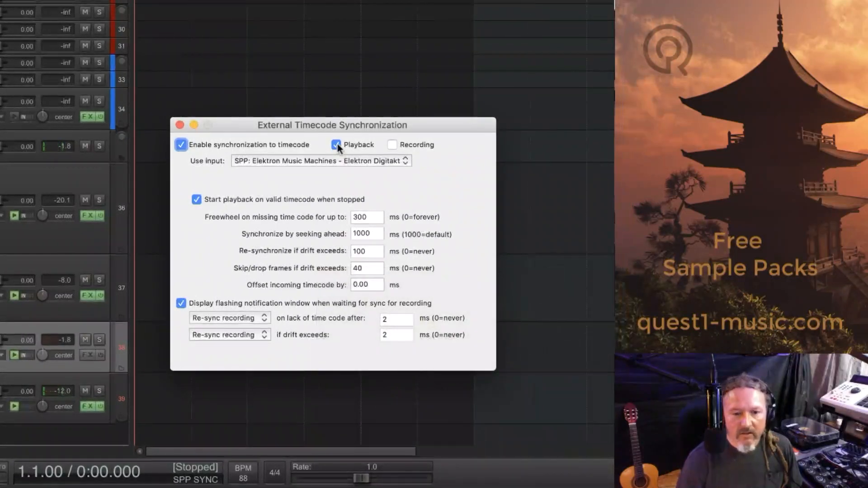
left_click(392, 144)
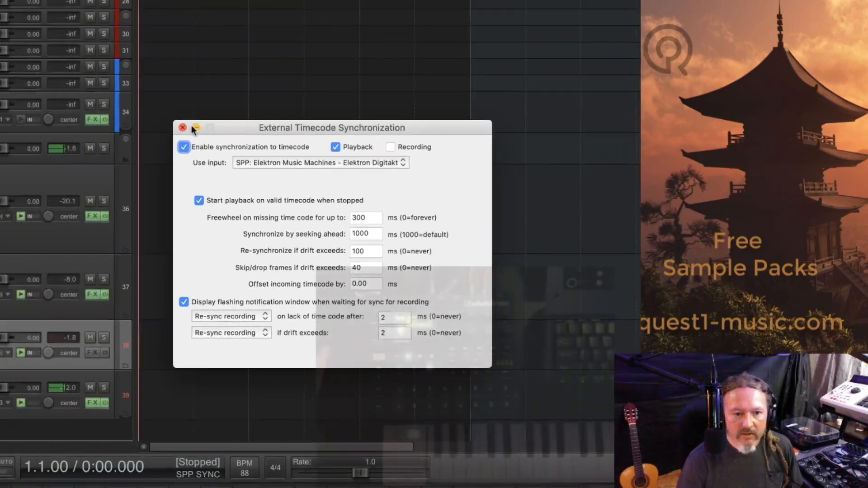
left_click(190, 135)
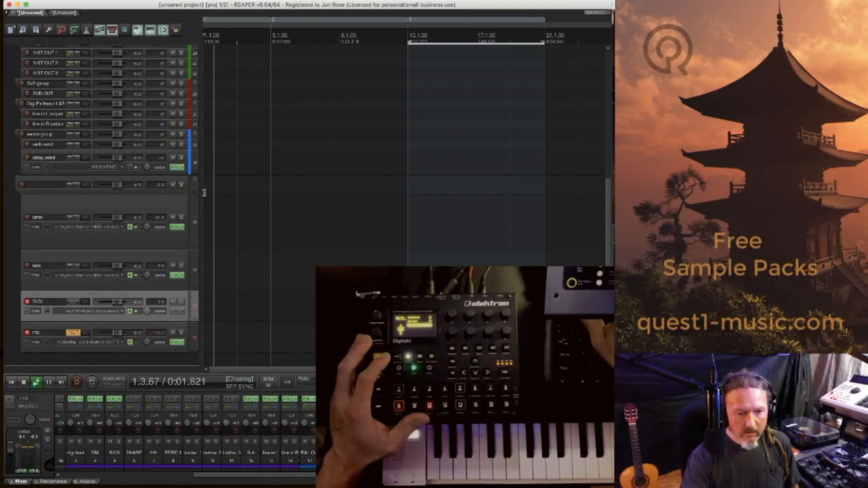
Record the synced Digitakt audio onto the DIGI track and try to extend the recording's start back to bar 1.
key("super+r")
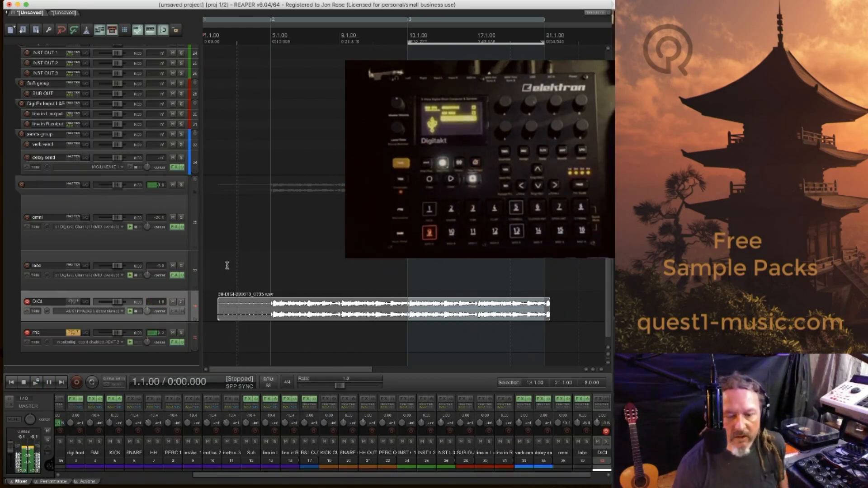
mouse_move(216, 310)
left_mouse_down()
mouse_move(190, 310)
mouse_move(202, 309)
left_mouse_up()
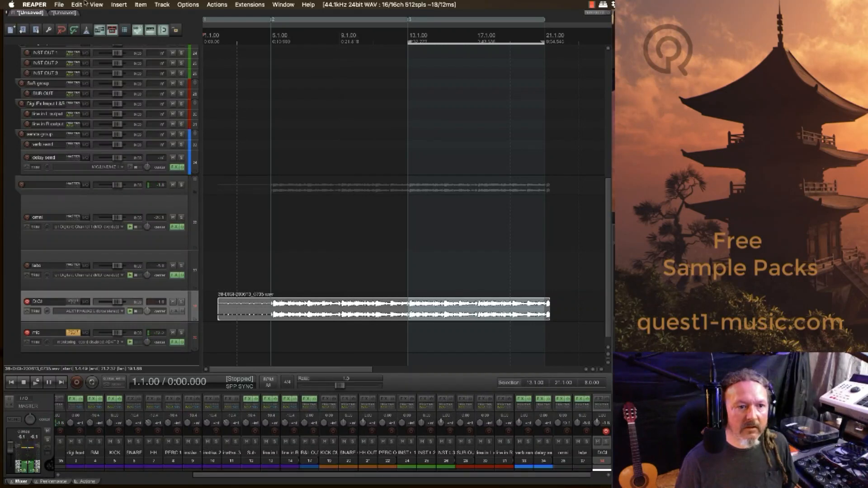
Insert an empty item on the DIGI track and move it to bar 1, in front of the recording.
left_click(77, 4)
mouse_move(147, 2)
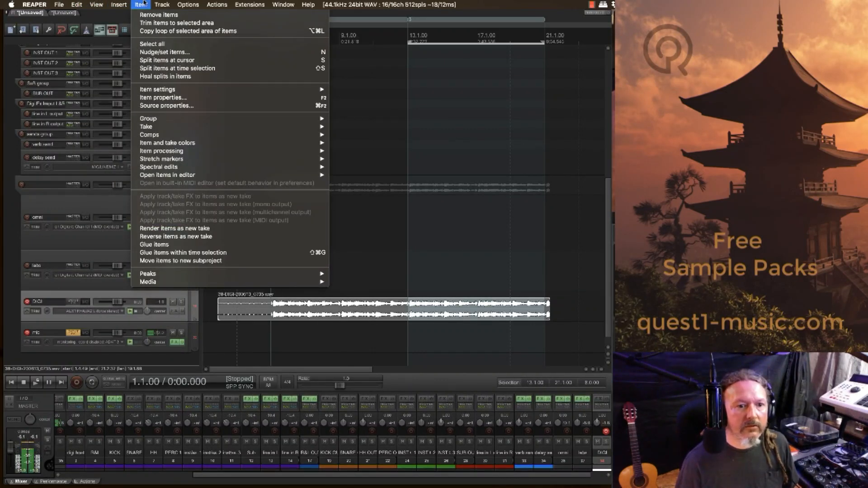
mouse_move(119, 5)
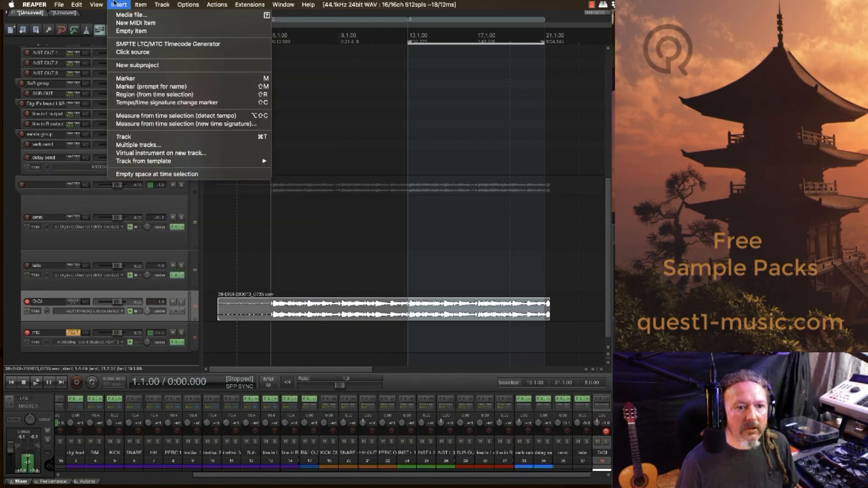
left_click(131, 30)
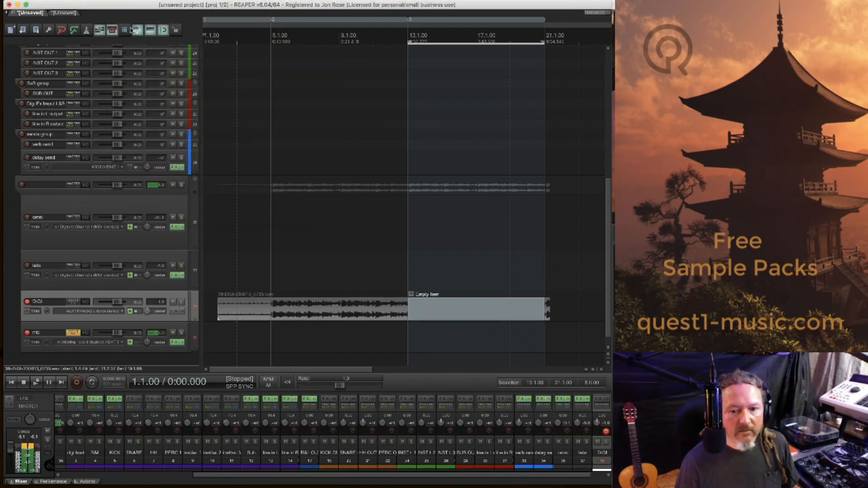
left_click_drag(448, 315, 238, 312)
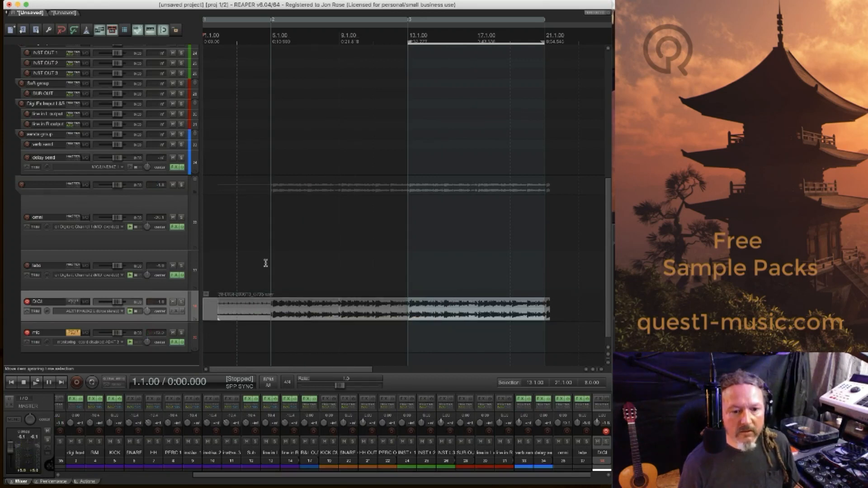
Glue the empty item and the DIGI recording into one item, and trim its end to bar 21.
left_click_drag(266, 263, 217, 318)
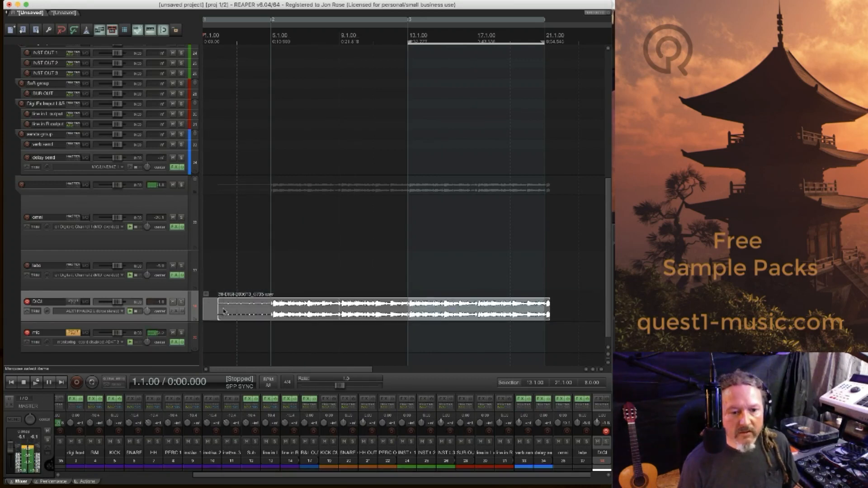
right_click(224, 311)
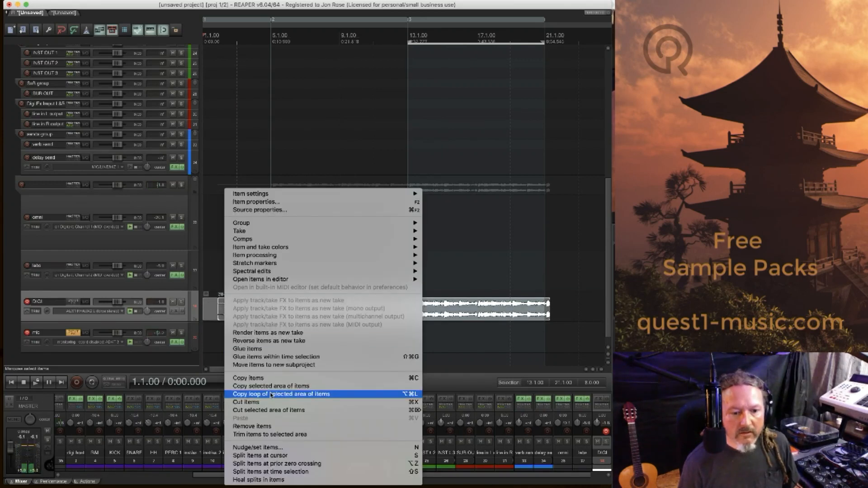
left_click(262, 349)
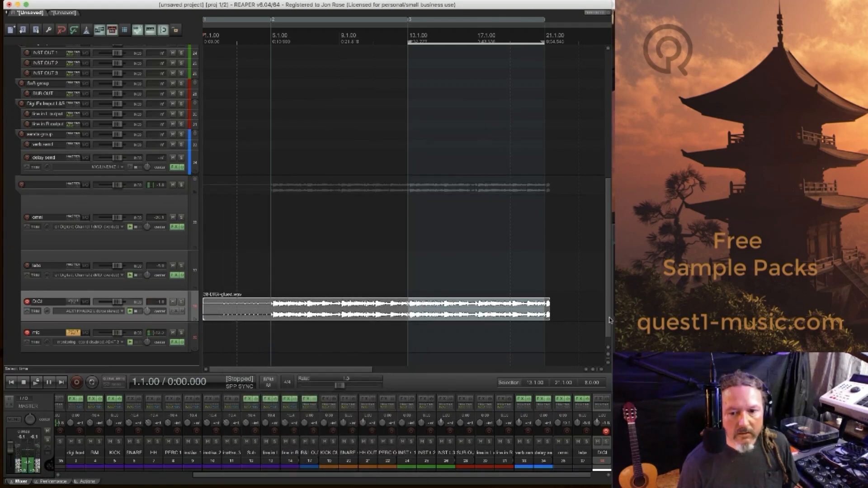
left_click_drag(548, 318, 545, 317)
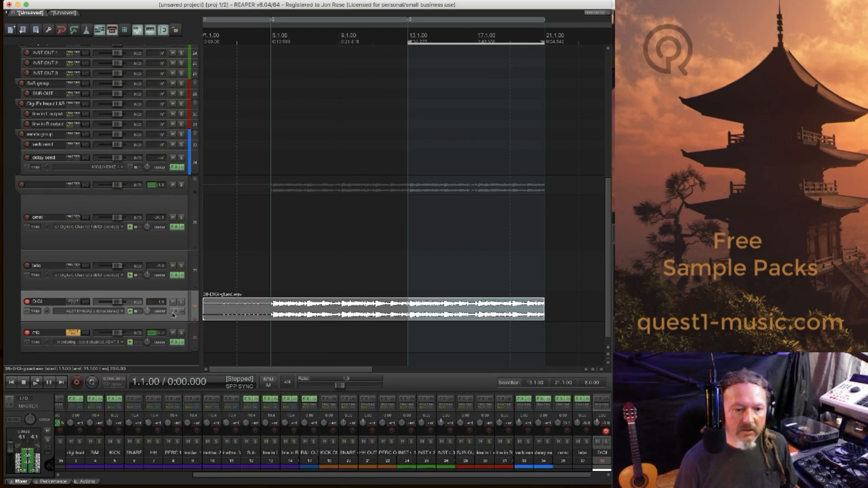
Enlarge the DIGI track and examine how the recorded hits line up with the bar 3 gridline.
left_click_drag(156, 321, 160, 431)
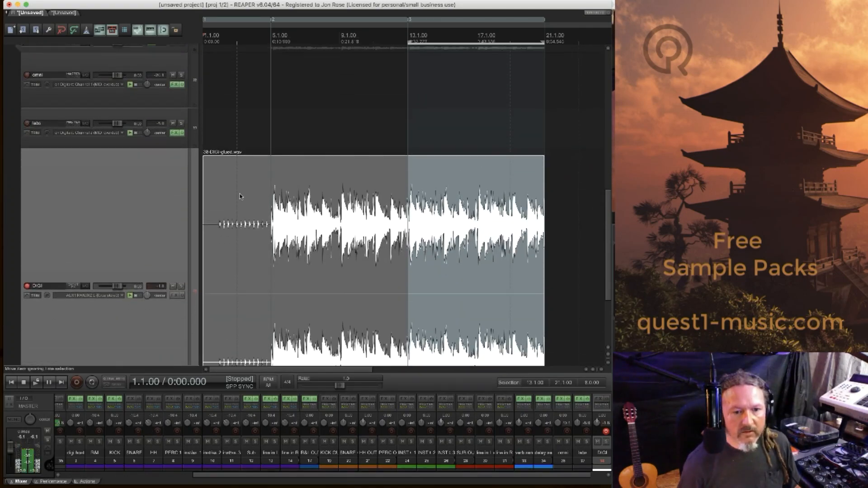
left_click(238, 202)
scroll(238, 202, "up", 3)
scroll(241, 200, "up", 5)
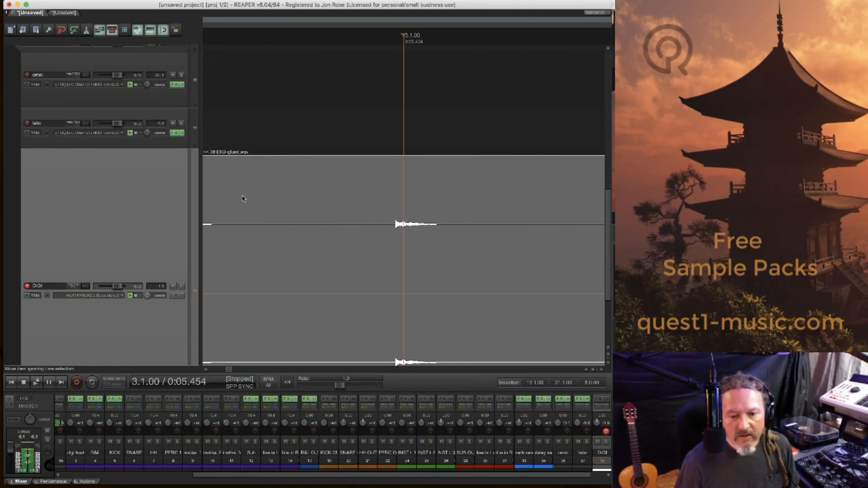
scroll(310, 190, "down", 3)
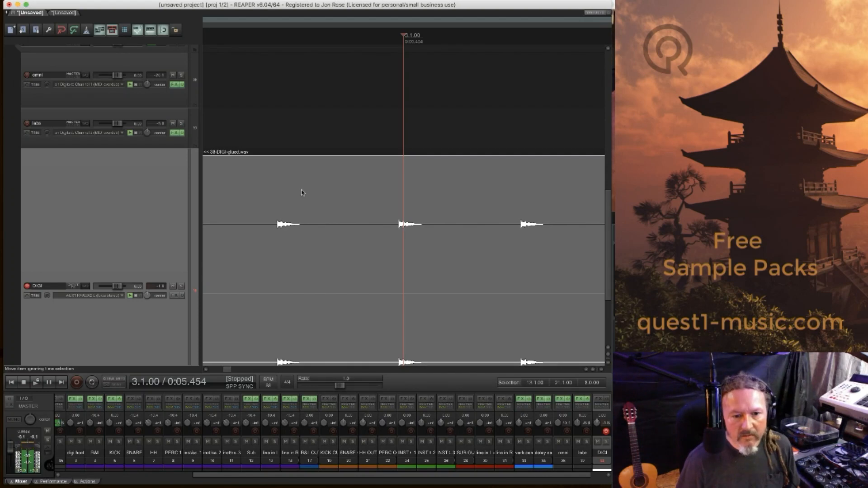
scroll(357, 210, "up", 4)
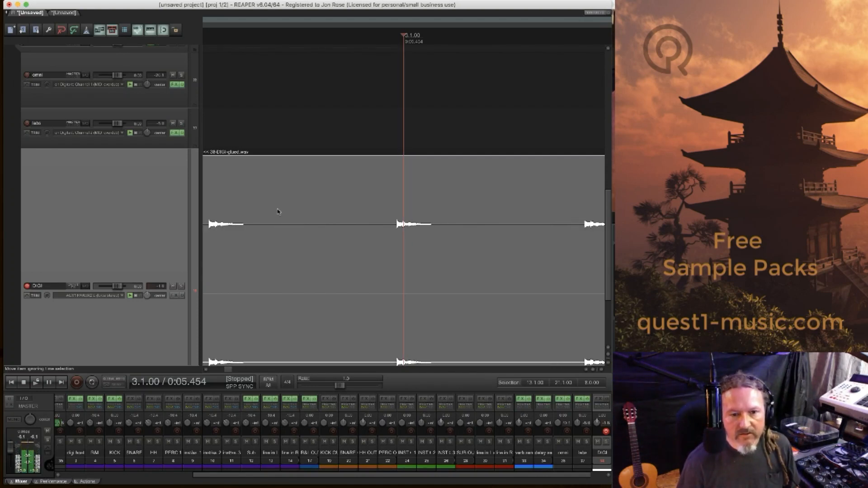
scroll(276, 212, "down", 3)
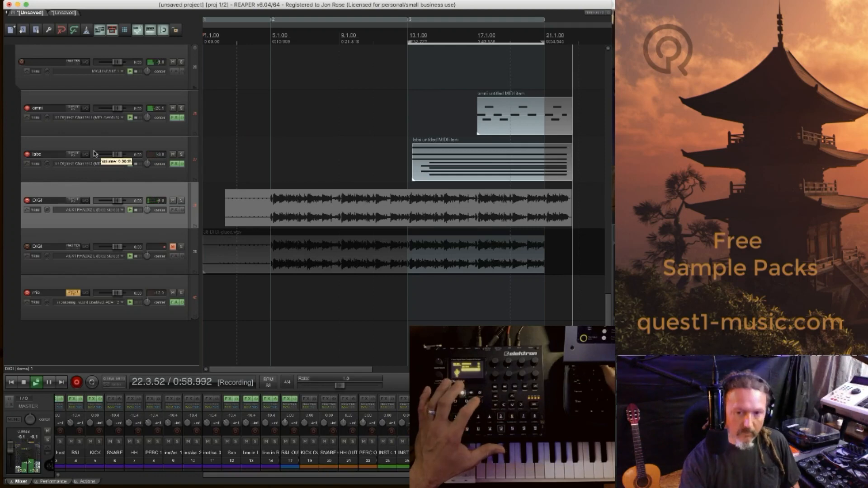
Stop the recording on the omni, labs and DIGI tracks and save all recorded files.
key("space")
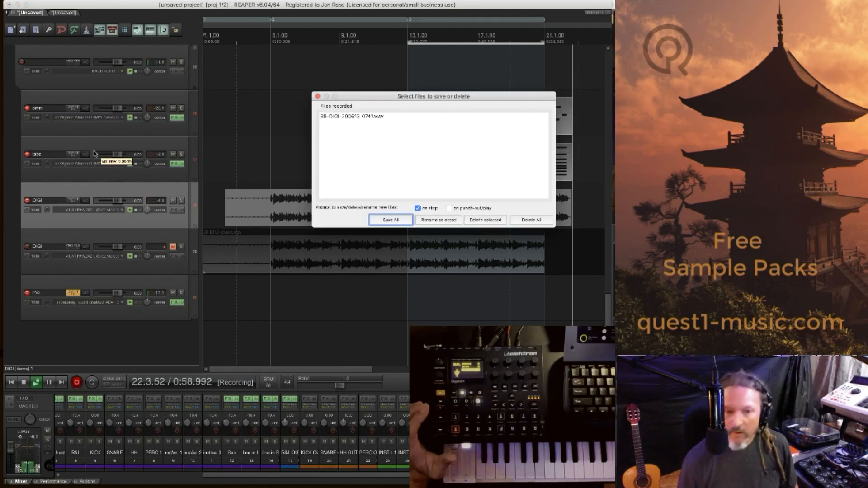
left_click(380, 221)
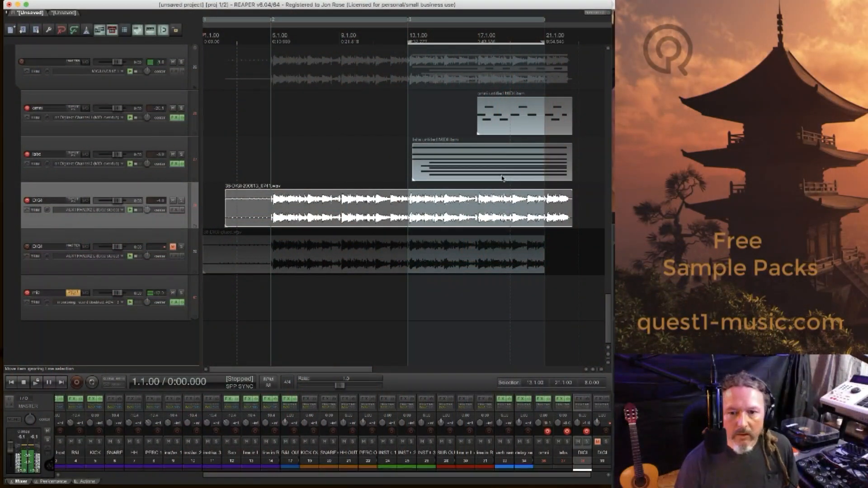
Trim the ends of the omni, labs and new DIGI items to bar 21, and extend both MIDI items' starts back to bar 13.
left_click(476, 128)
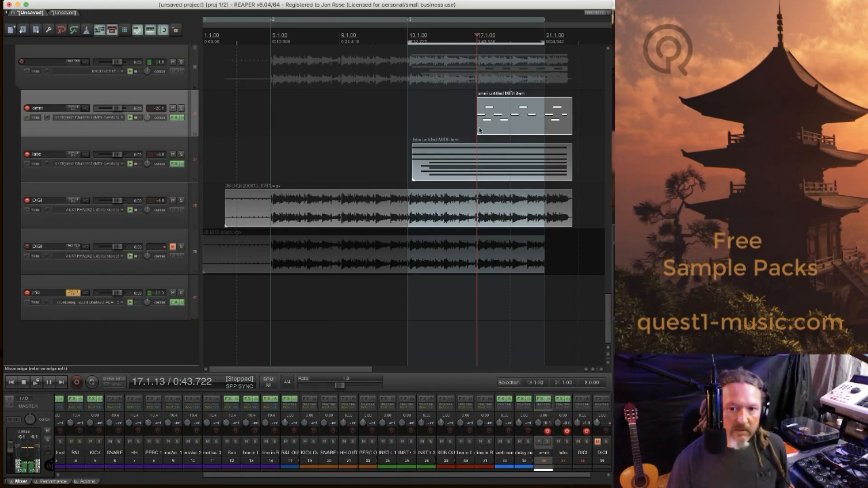
scroll(480, 130, "up", 4)
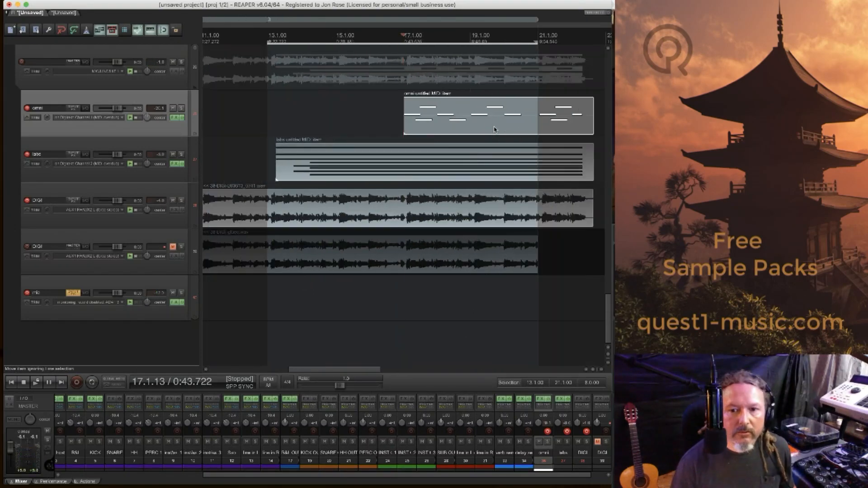
scroll(494, 130, "down", 1)
left_click(573, 208)
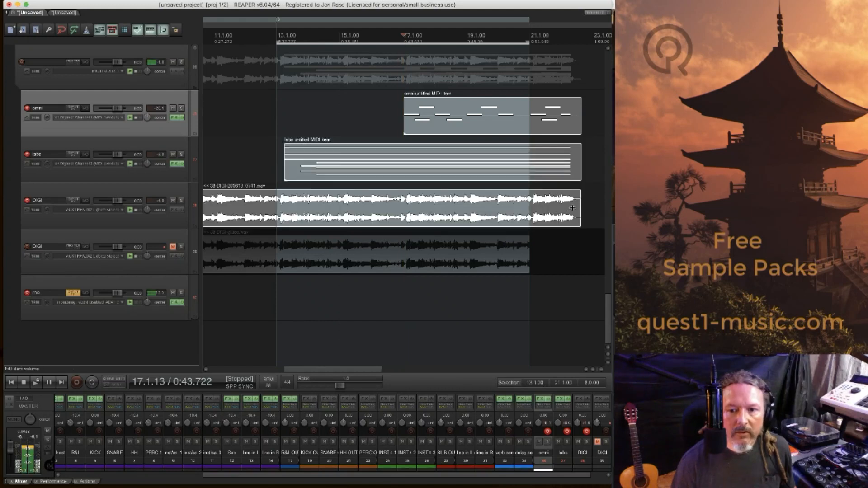
left_click_drag(582, 203, 549, 200)
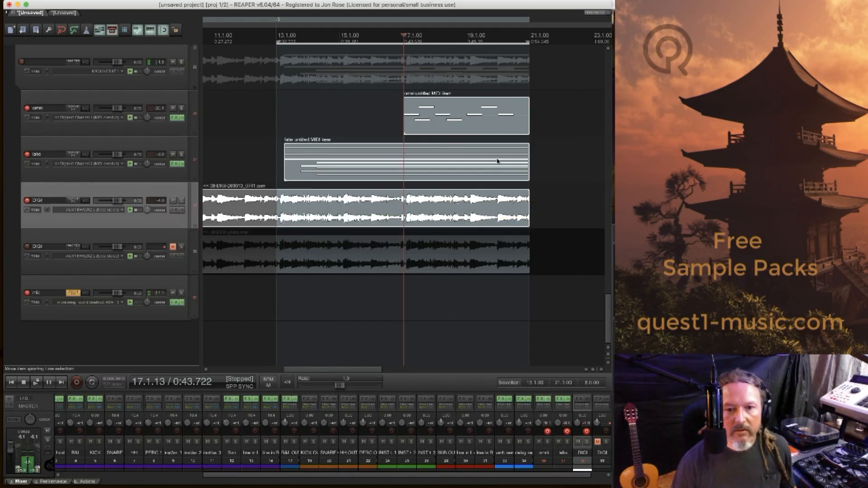
left_click_drag(412, 132, 277, 127)
left_click_drag(290, 175, 277, 175)
Examine the timing of the new DIGI recording's hits against the bar 3 gridline and the earlier glued take.
scroll(320, 173, "down", 2)
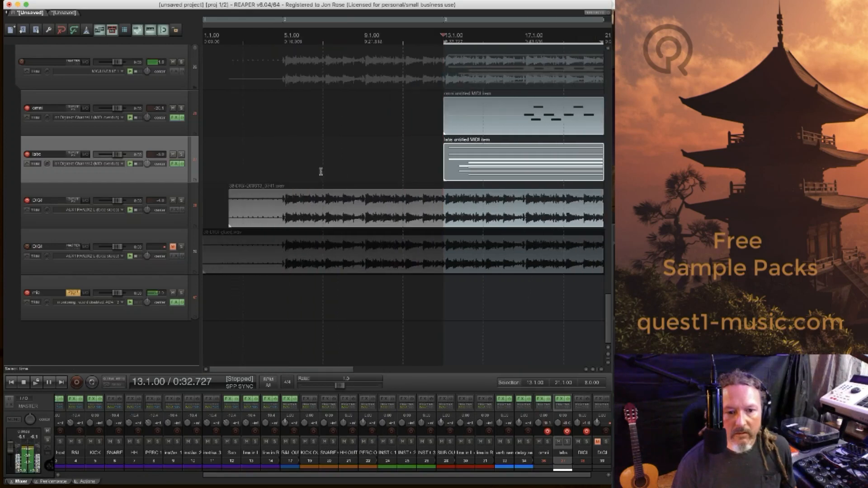
scroll(321, 171, "down", 1)
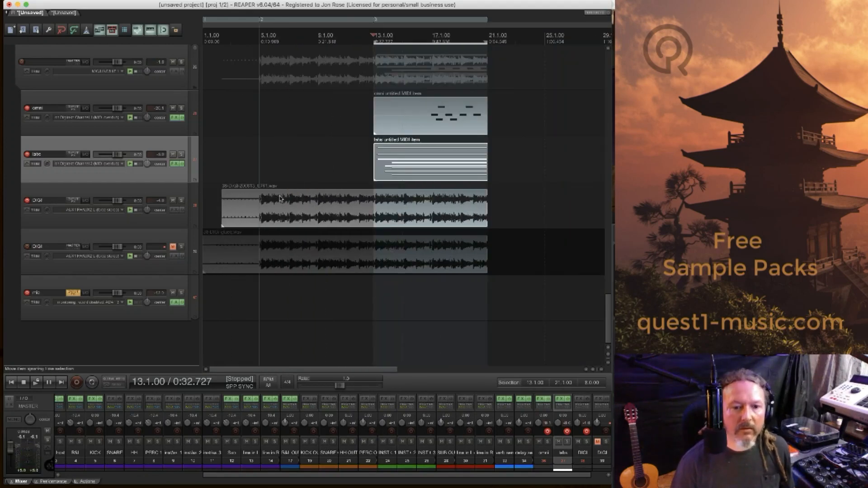
left_click(241, 203)
scroll(241, 204, "up", 10)
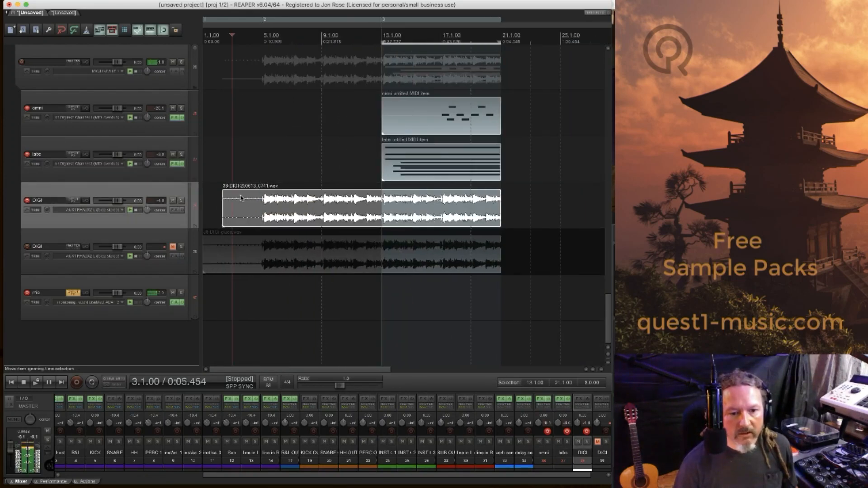
scroll(351, 209, "up", 5)
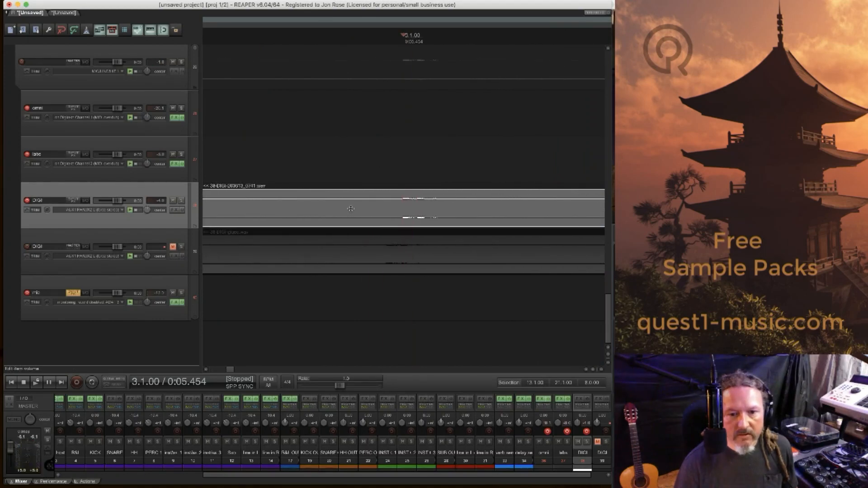
scroll(350, 209, "up", 1)
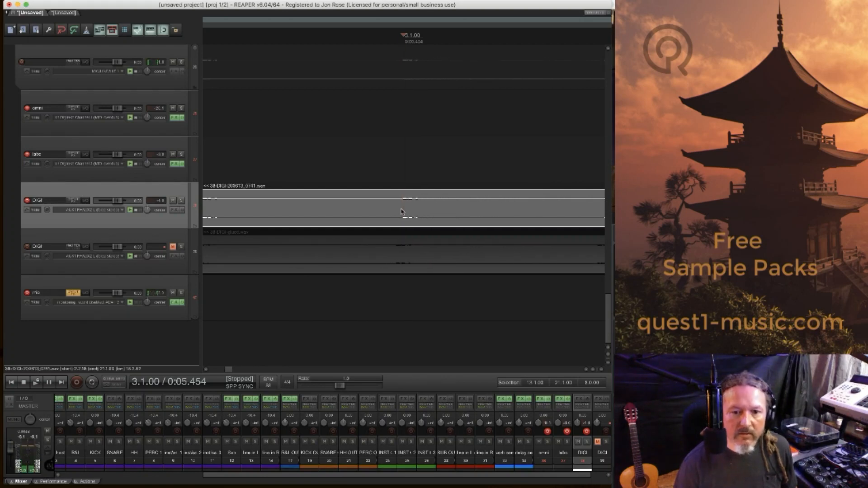
Remove the muted DIGI track holding the earlier glued take.
scroll(401, 211, "down", 1)
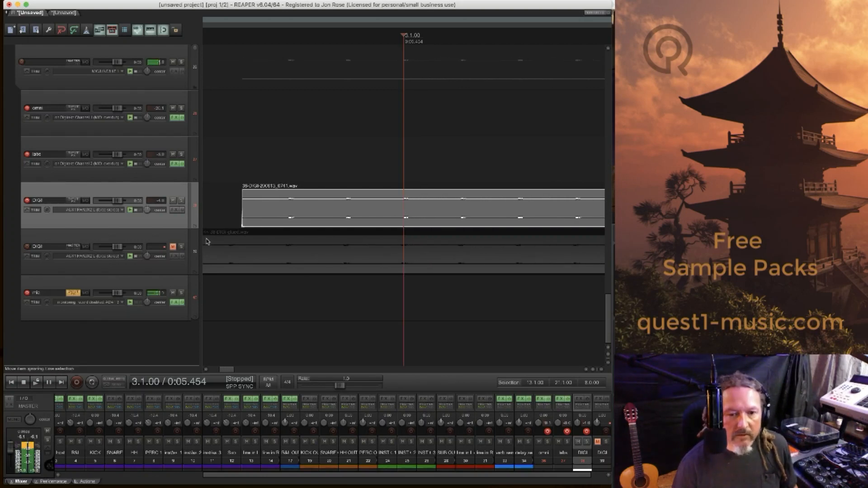
scroll(373, 212, "down", 1)
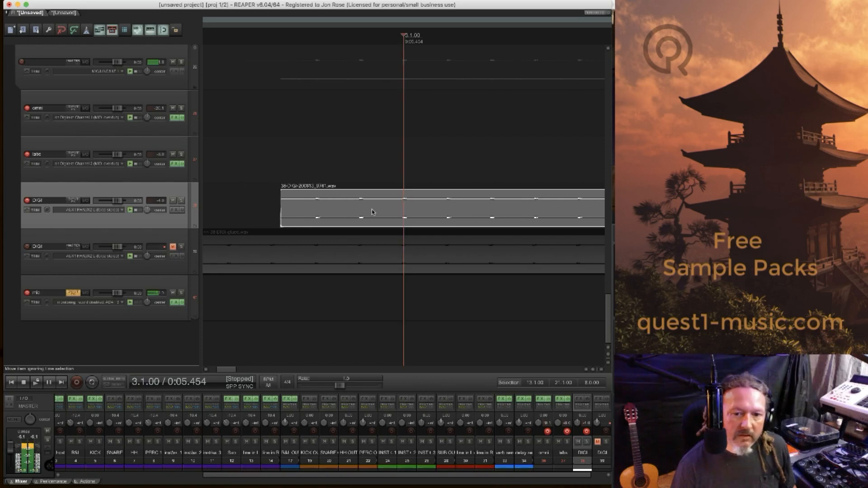
left_click(117, 237)
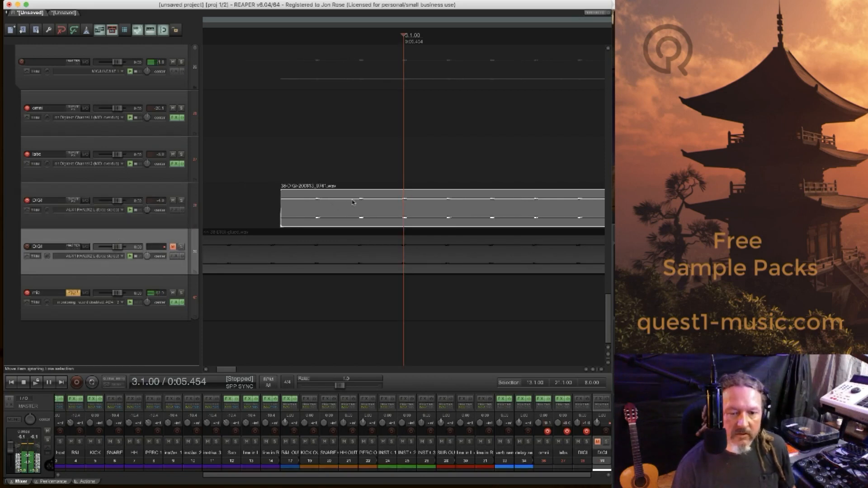
right_click(128, 239)
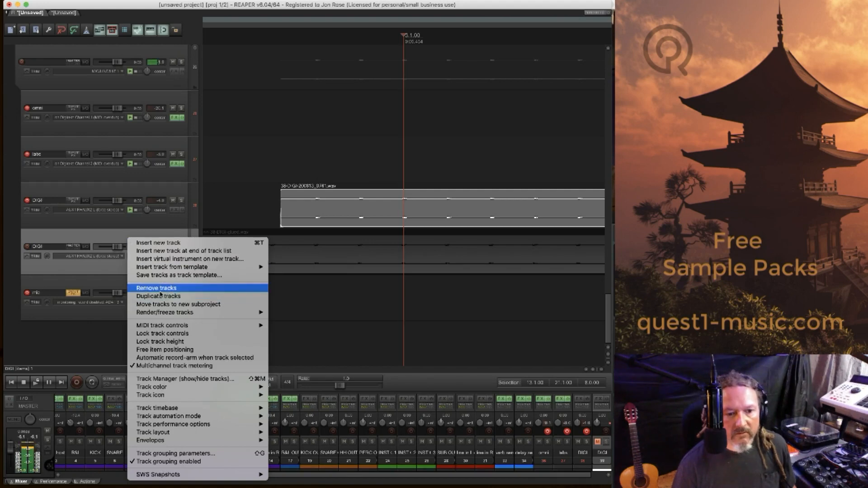
left_click(159, 289)
Insert an empty item on the DIGI track and glue it with the recording into one item starting at bar 1.
scroll(343, 224, "down", 5)
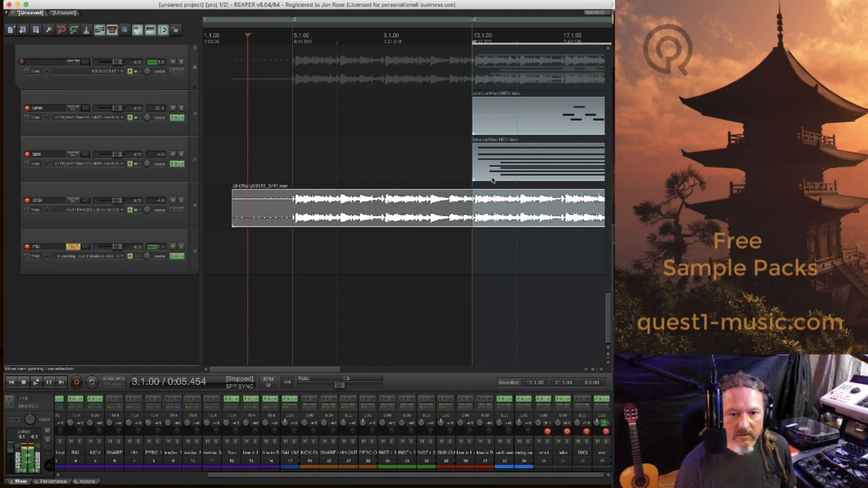
left_click(189, 200)
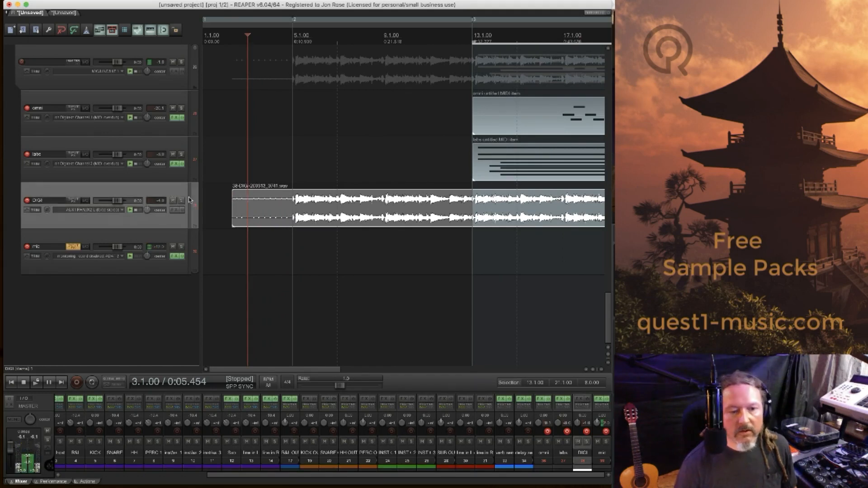
mouse_move(117, 2)
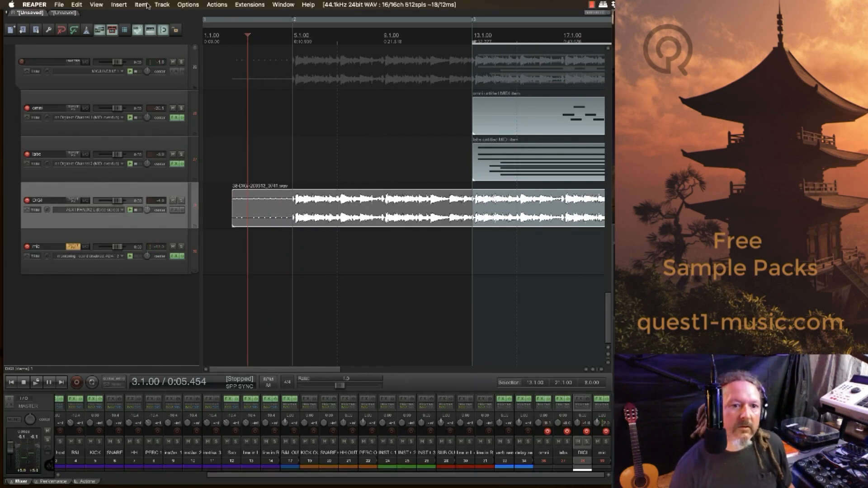
left_click(119, 5)
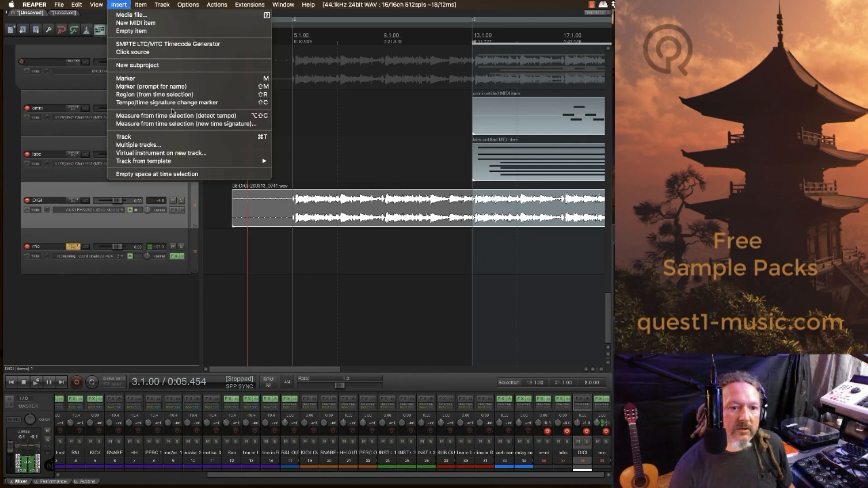
left_click(139, 32)
left_click_drag(279, 209, 221, 187)
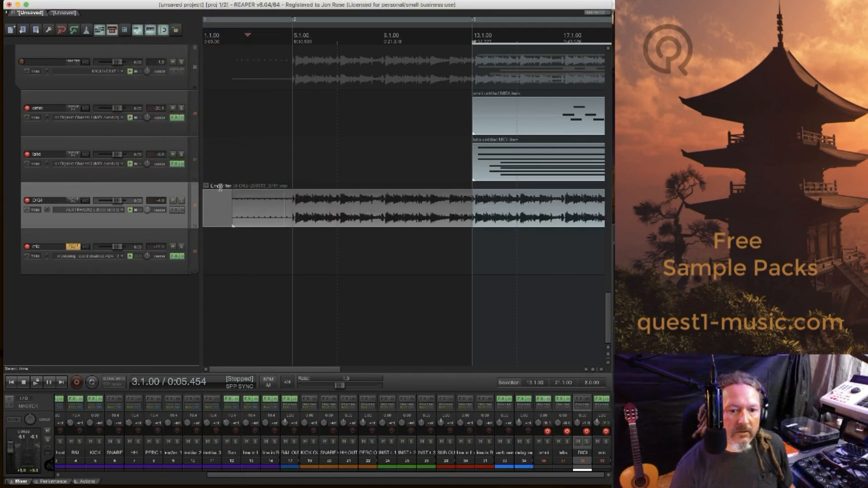
right_click(259, 222)
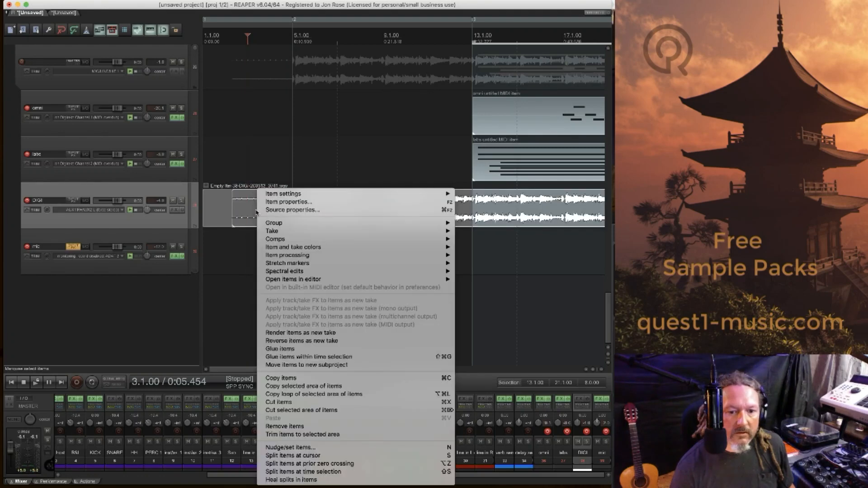
left_click(284, 349)
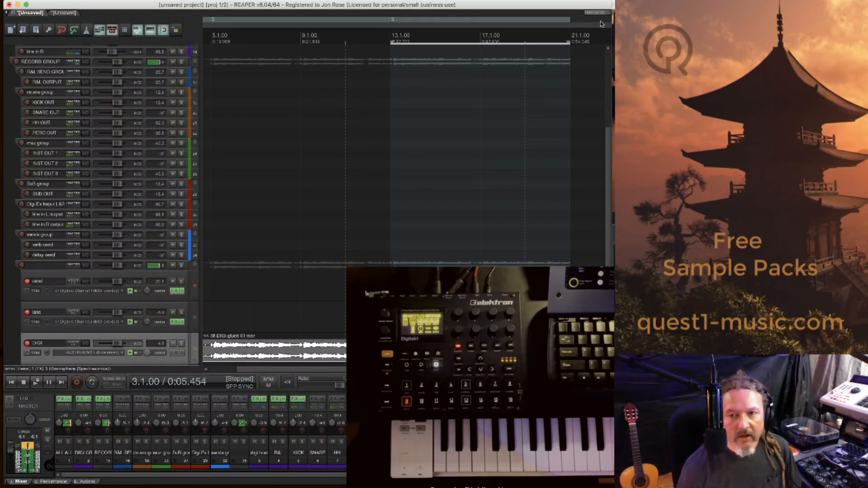
Disarm the omni, labs and DIGI tracks for recording.
left_click(27, 282)
left_click(26, 292)
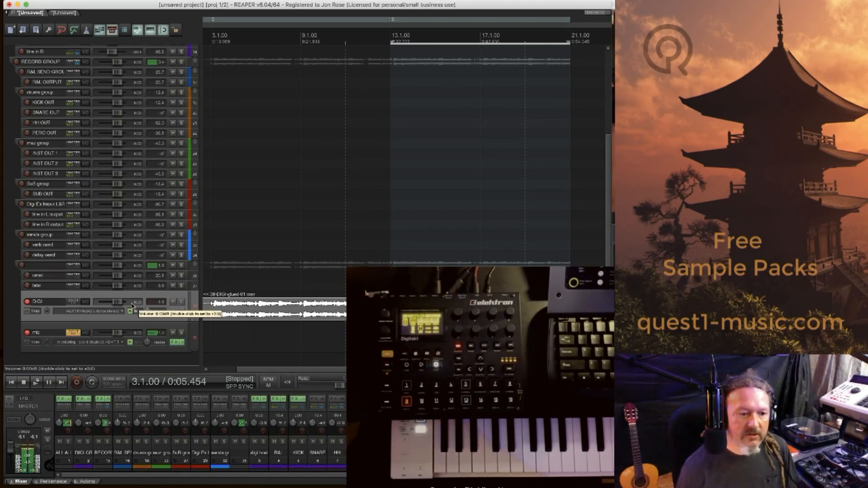
left_click(27, 302)
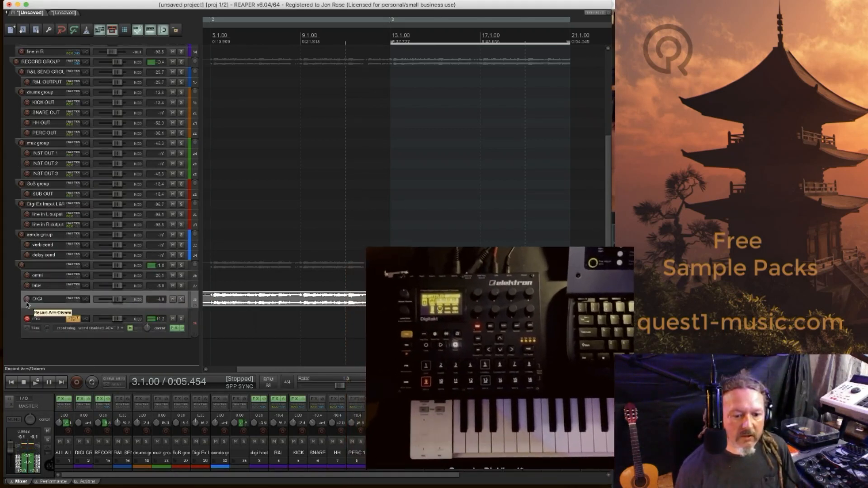
Open the Overbridge Digitakt plug-in on the digi host track and place its floating window clear of the track list.
left_click(257, 402)
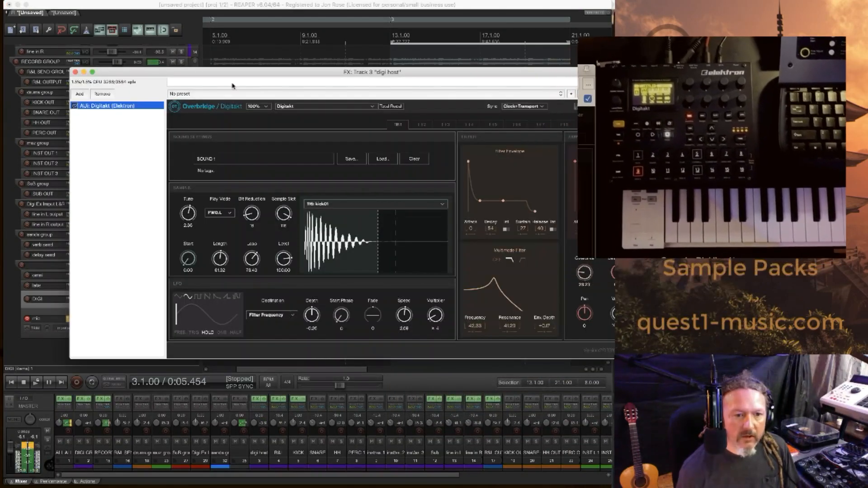
left_click_drag(174, 73, 234, 9)
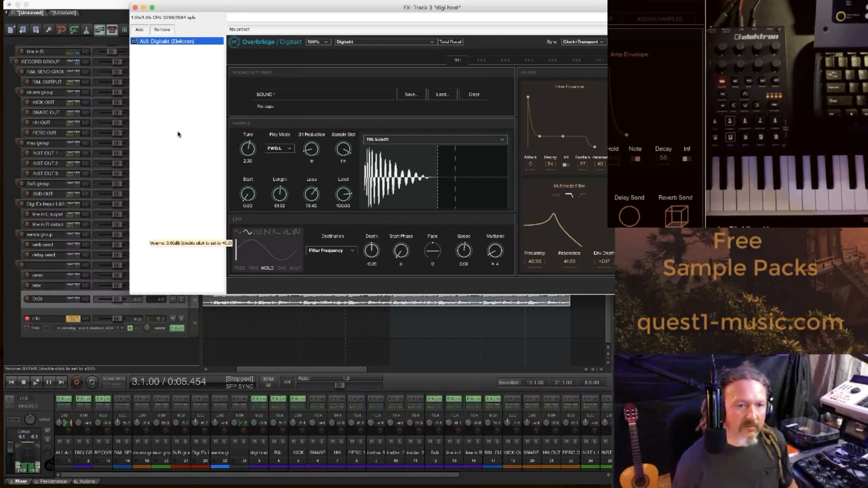
left_click_drag(344, 2, 198, 5)
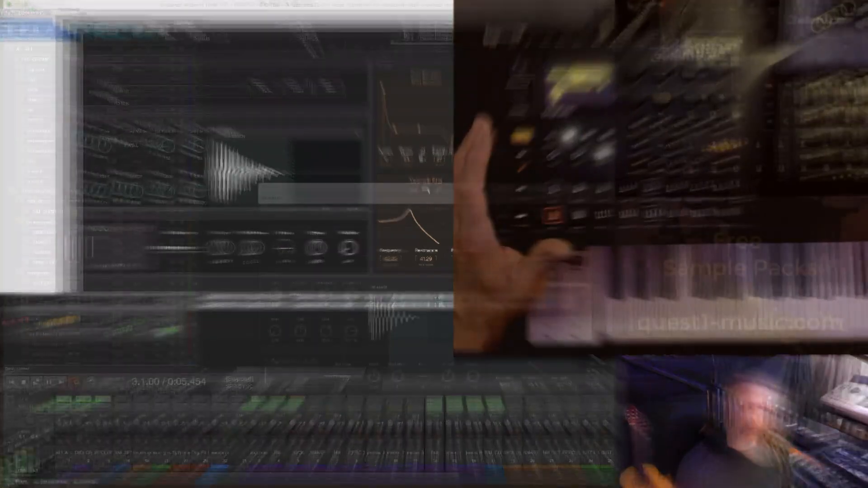
left_click_drag(454, 187, 413, 258)
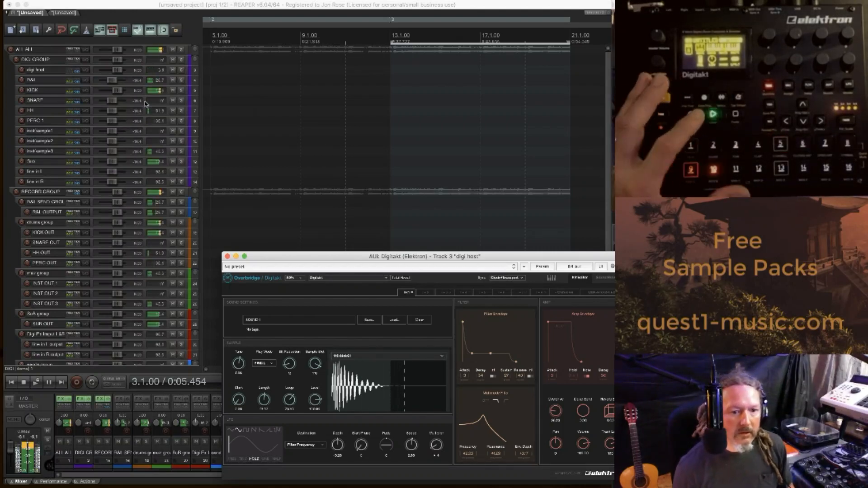
Arm the R&L OUTPUT, KICK OUT, SNARE OUT, HH OUT and PERC OUT tracks for recording.
scroll(110, 152, "down", 5)
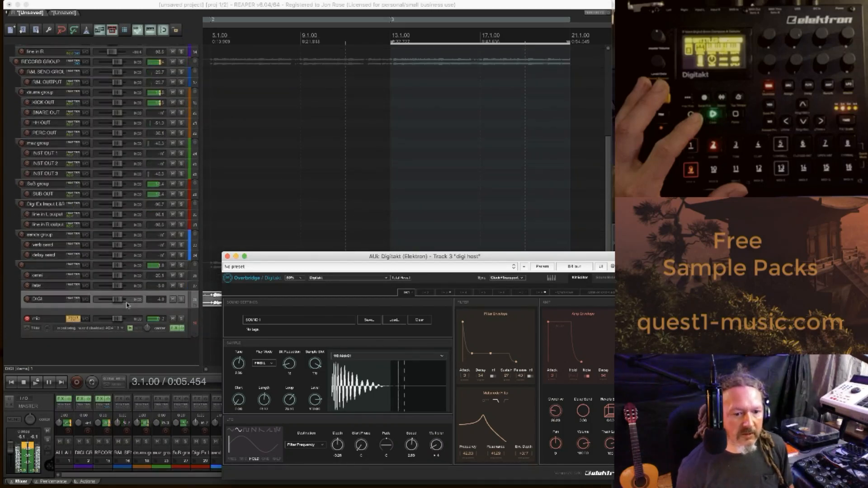
scroll(150, 299, "up", 5)
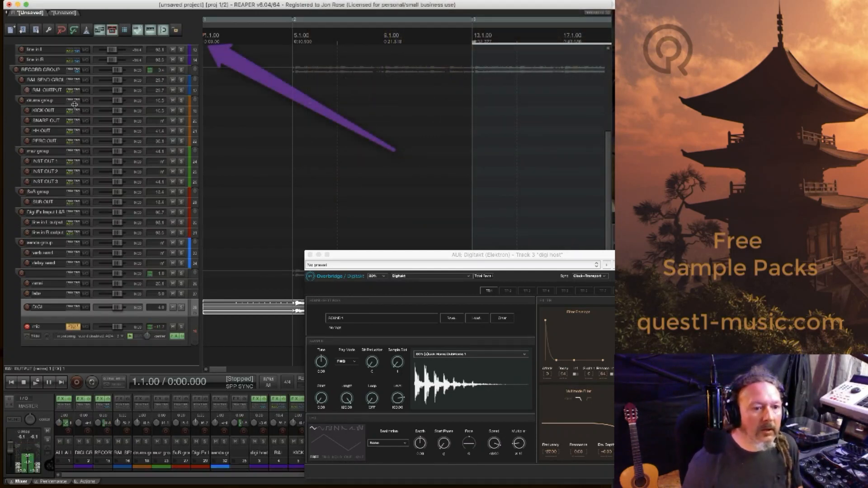
scroll(55, 135, "up", 4)
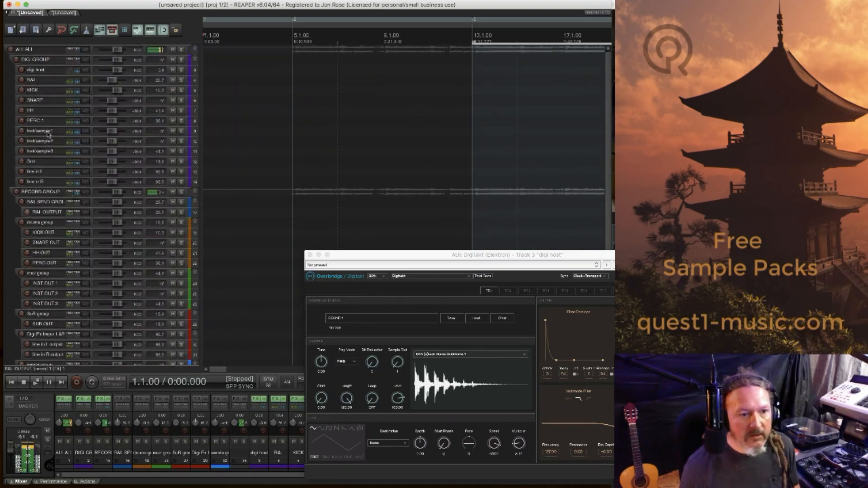
scroll(49, 135, "down", 2)
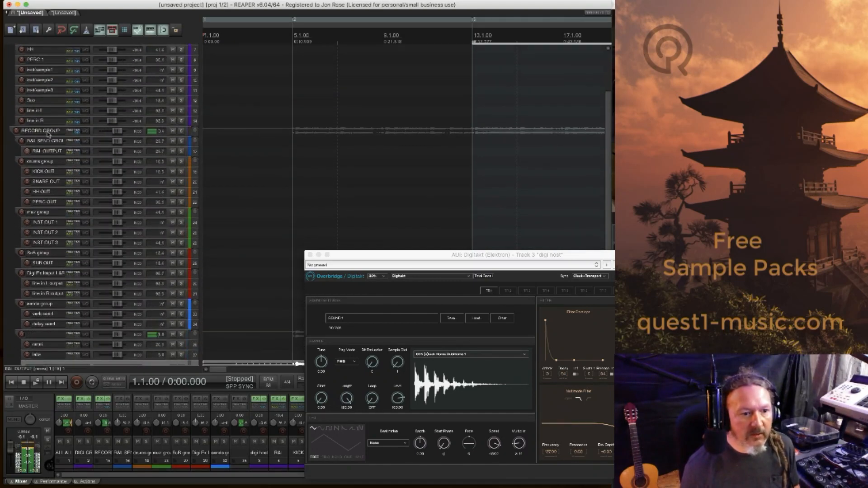
left_click(28, 152)
left_click_drag(27, 216, 27, 223)
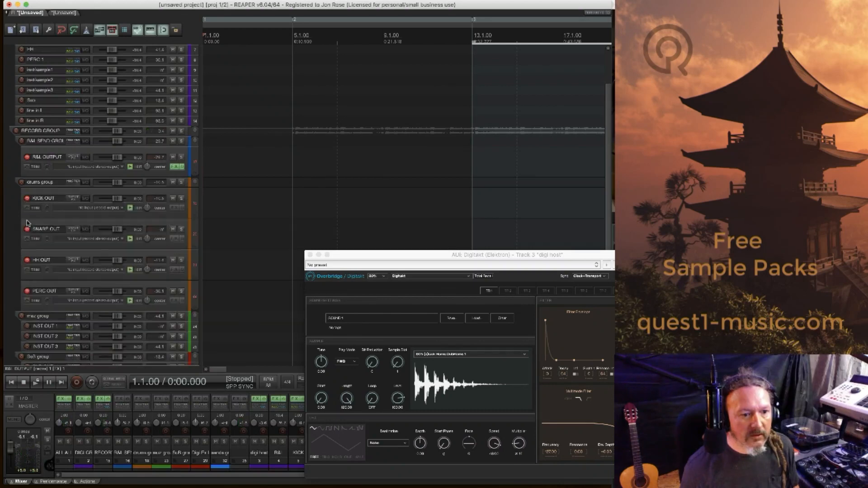
Arm the INST OUT 1, INST OUT 2, INST OUT 3 and SUB OUT tracks for recording.
scroll(33, 218, "down", 10)
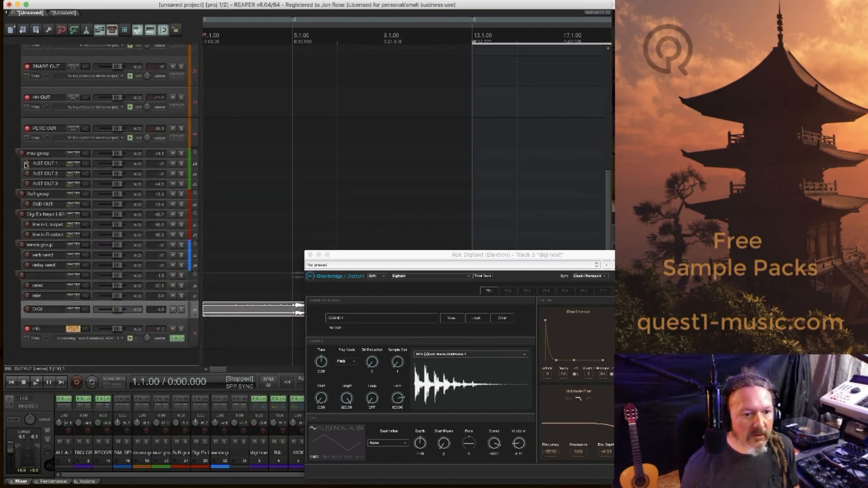
left_click_drag(27, 180, 28, 185)
scroll(39, 260, "down", 2)
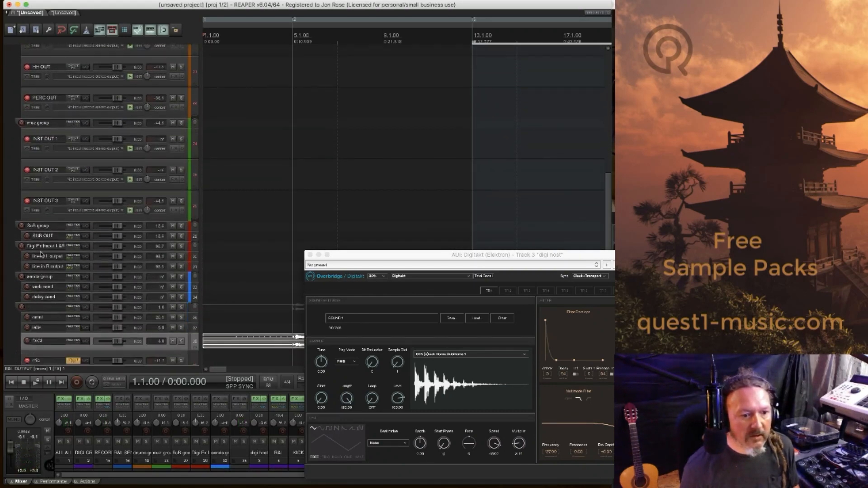
left_click(28, 238)
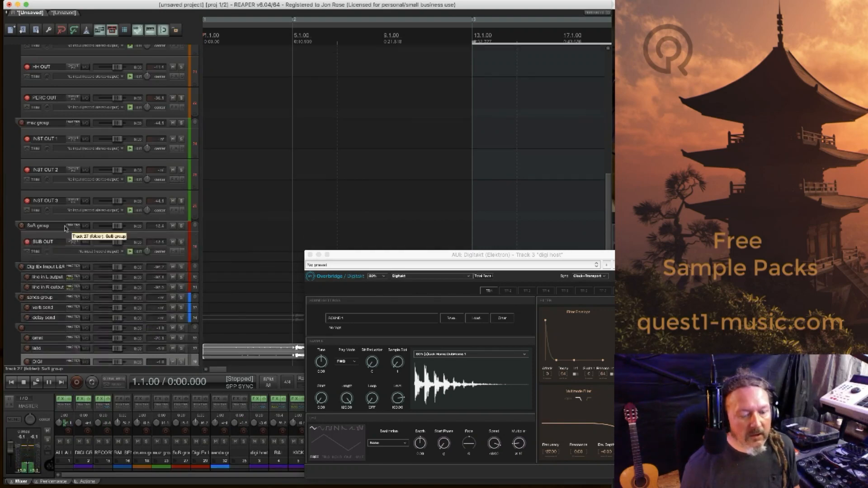
Mute the omni, labs and DIGI tracks.
scroll(65, 229, "down", 4)
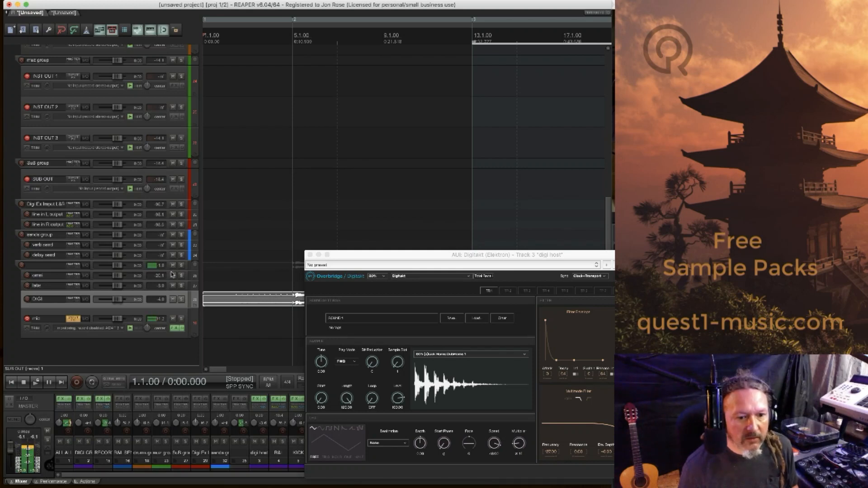
left_click_drag(171, 275, 172, 302)
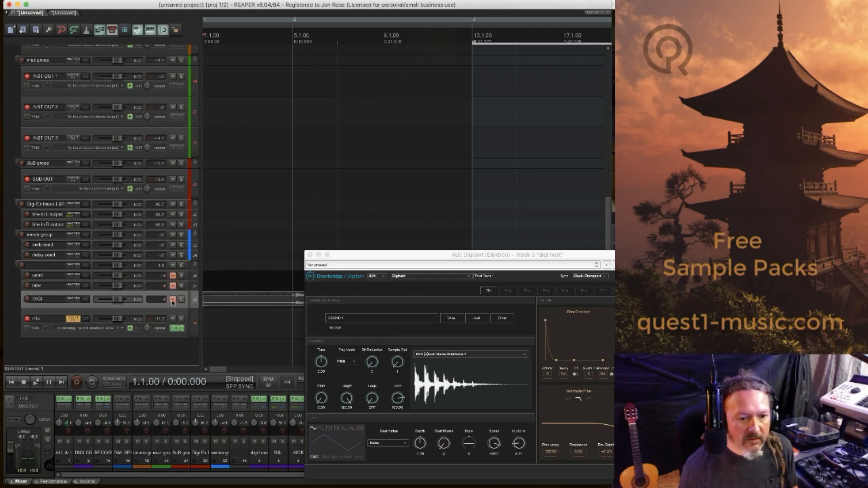
scroll(96, 231, "up", 18)
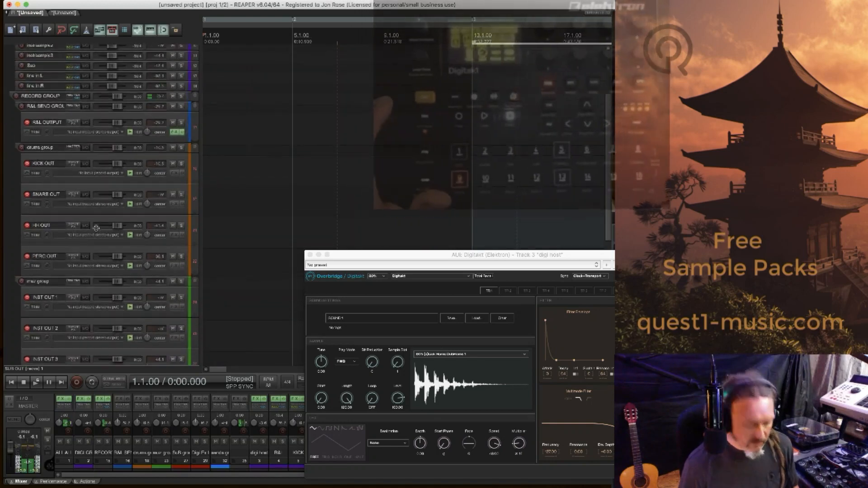
Trim the ends of the recorded R&L, drum, INST and SUB output items to bar 21.
scroll(96, 230, "up", 4)
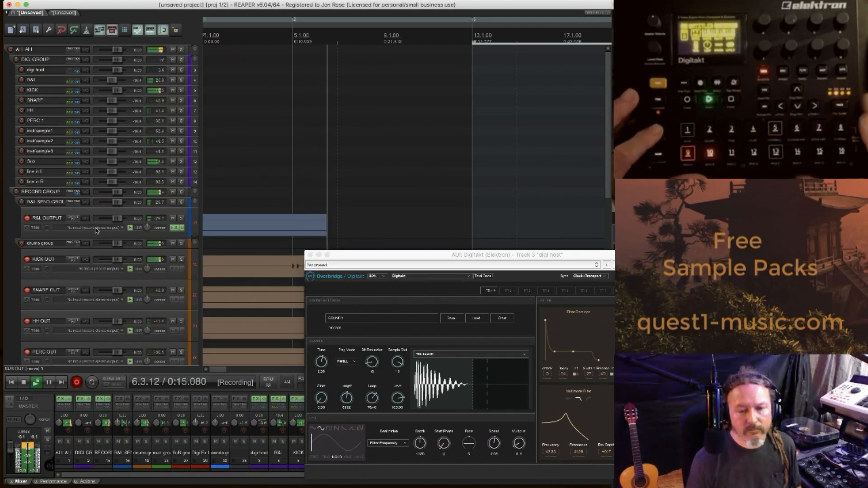
scroll(437, 140, "down", 3)
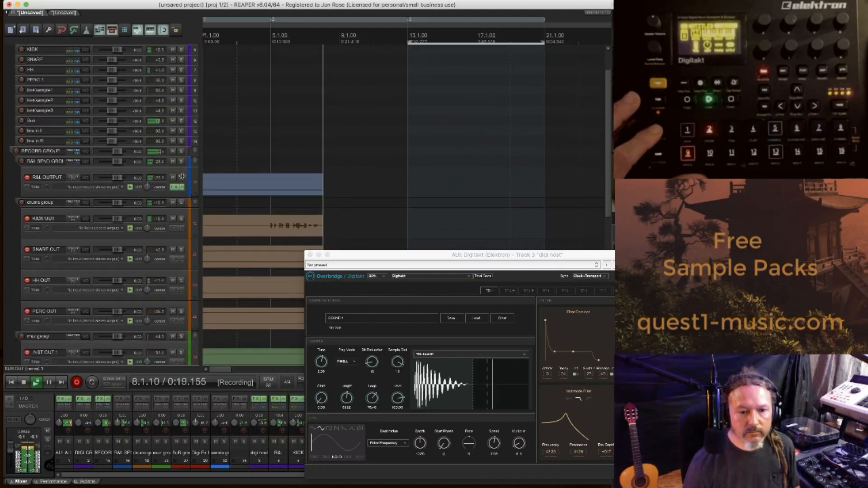
scroll(182, 176, "down", 5)
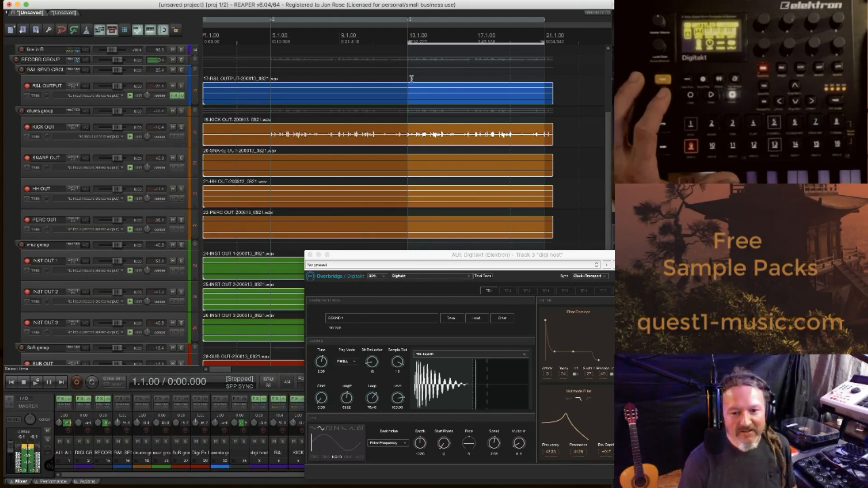
mouse_move(602, 3)
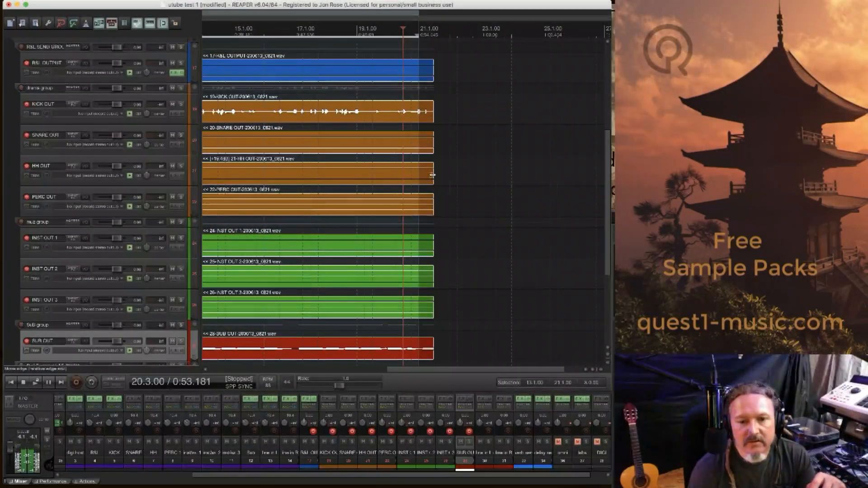
left_click_drag(433, 175, 420, 178)
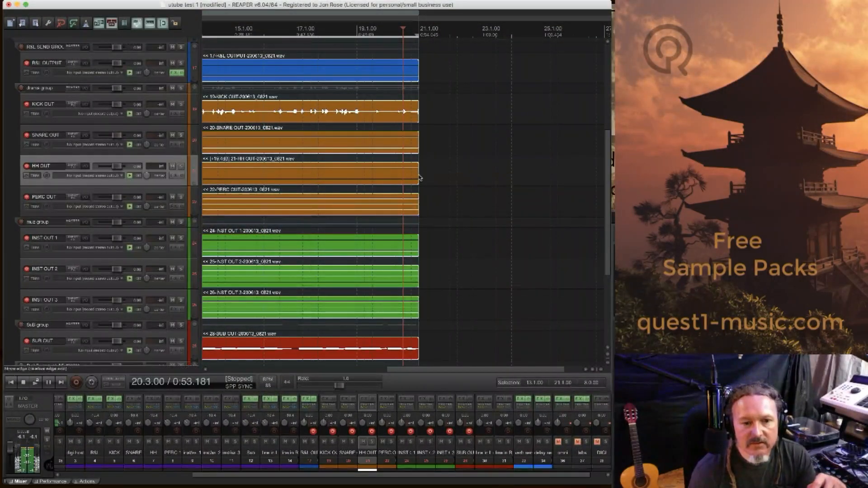
Move the DIGI track into the R&L send group, directly above the R&L OUTPUT track.
scroll(146, 184, "down", 5)
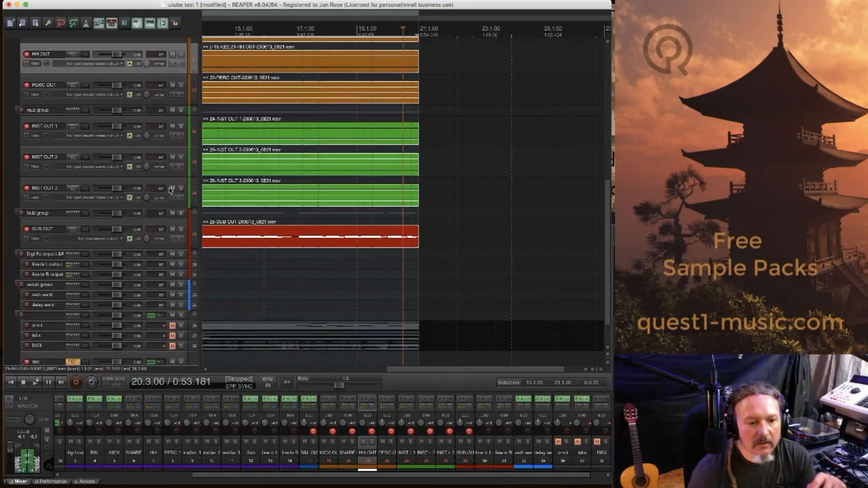
left_click(46, 349)
scroll(87, 79, "up", 5)
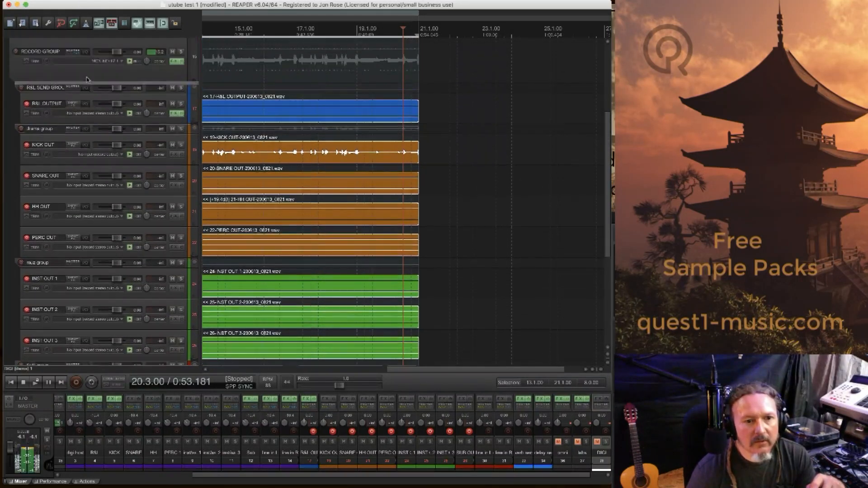
left_click_drag(87, 79, 88, 92)
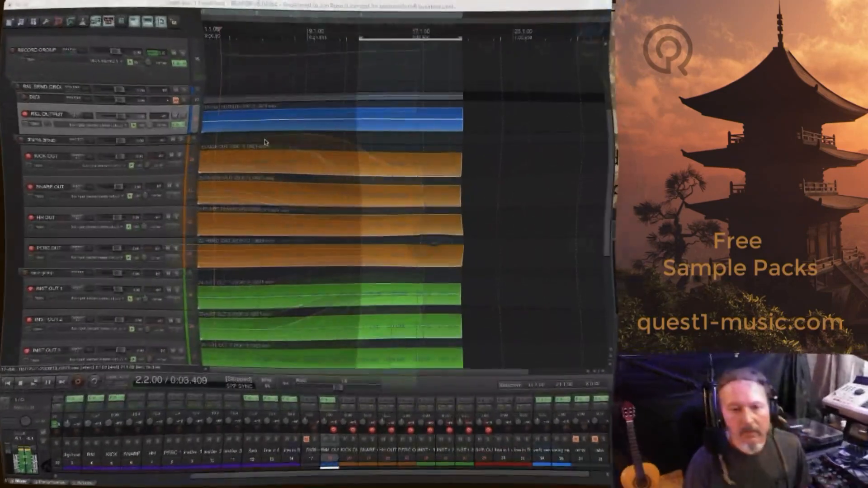
Raise the R&L OUTPUT item's volume to about +21.6 dB so its waveform can be compared with the DIGI recording.
scroll(241, 126, "up", 10)
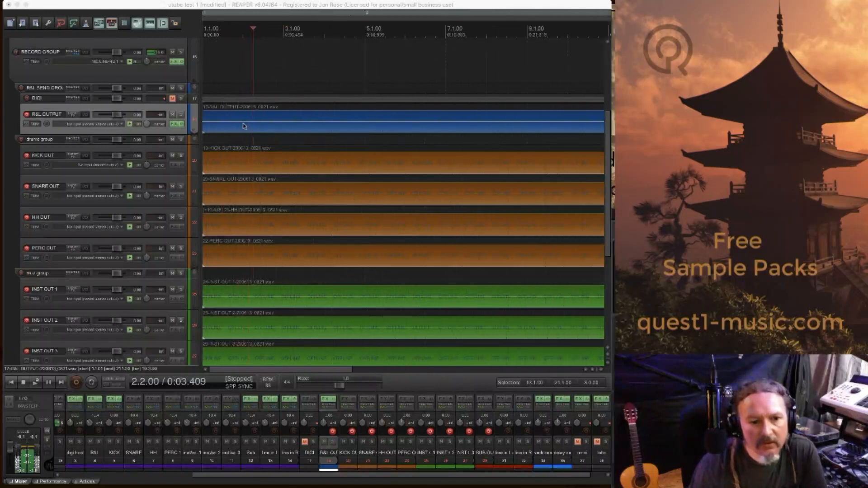
scroll(244, 127, "up", 3)
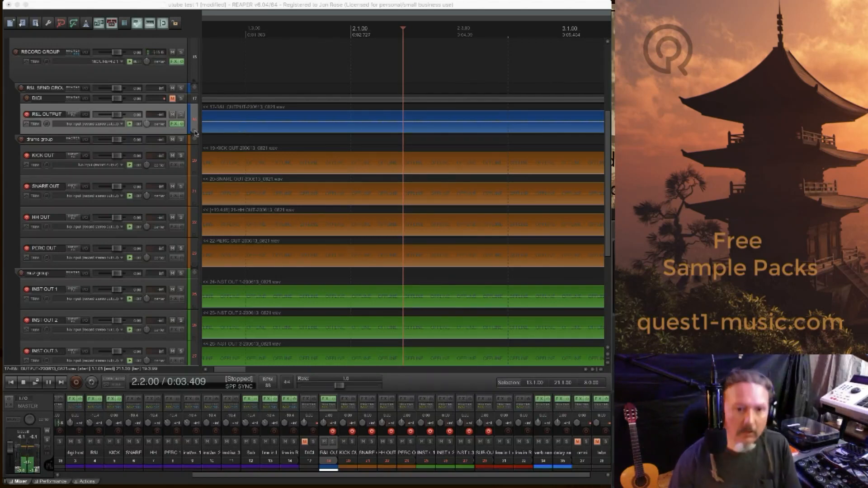
scroll(125, 154, "up", 3)
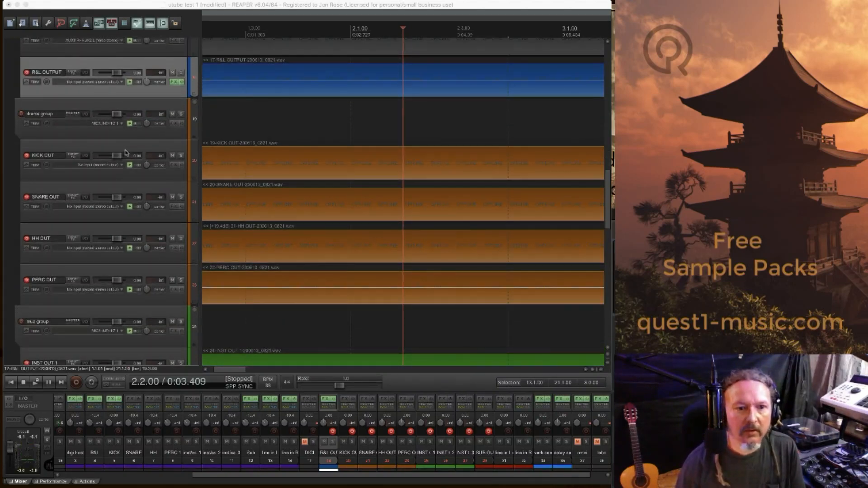
scroll(130, 146, "up", 5)
scroll(130, 146, "down", 5)
scroll(131, 146, "up", 5)
left_click(265, 195)
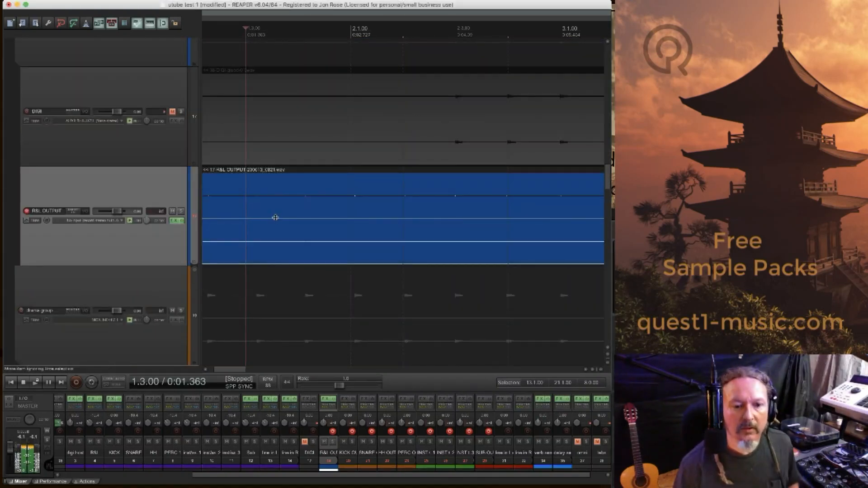
left_click_drag(276, 218, 261, 4)
left_click_drag(327, 172, 326, 65)
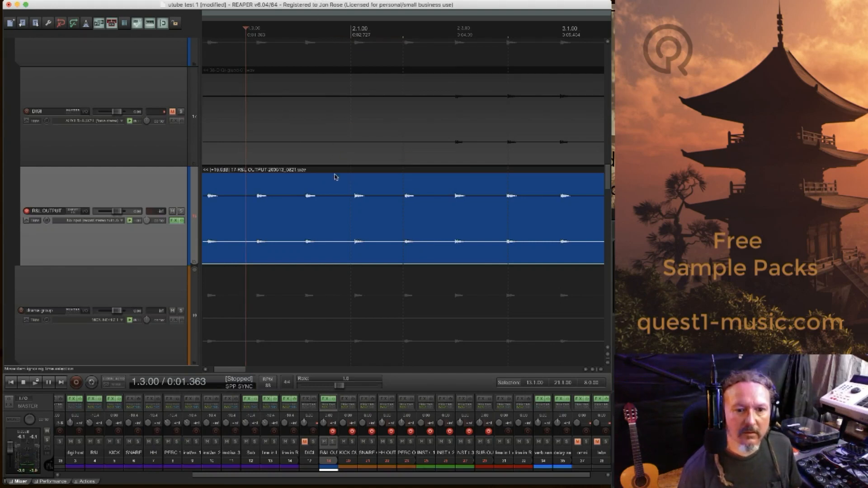
left_click_drag(335, 173, 332, 67)
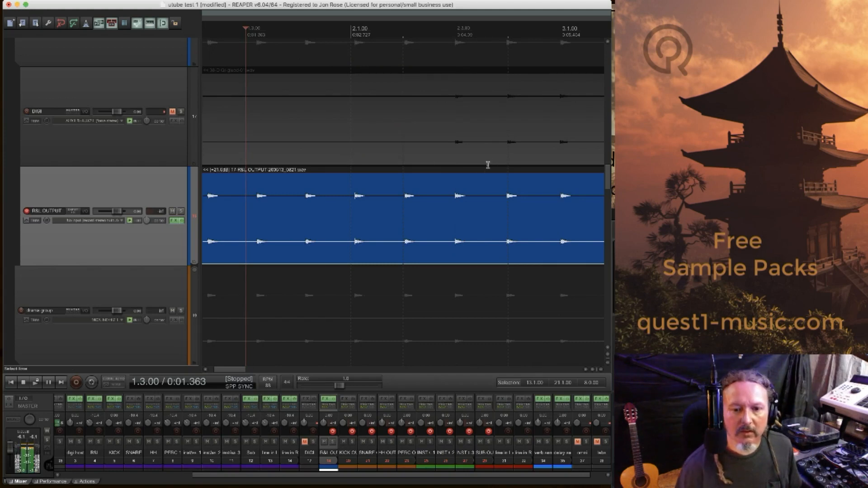
Place the edit cursor at 3.1.00 on the DIGI item and disarm the R&L, drum, INST and SUB output tracks.
scroll(432, 112, "down", 5)
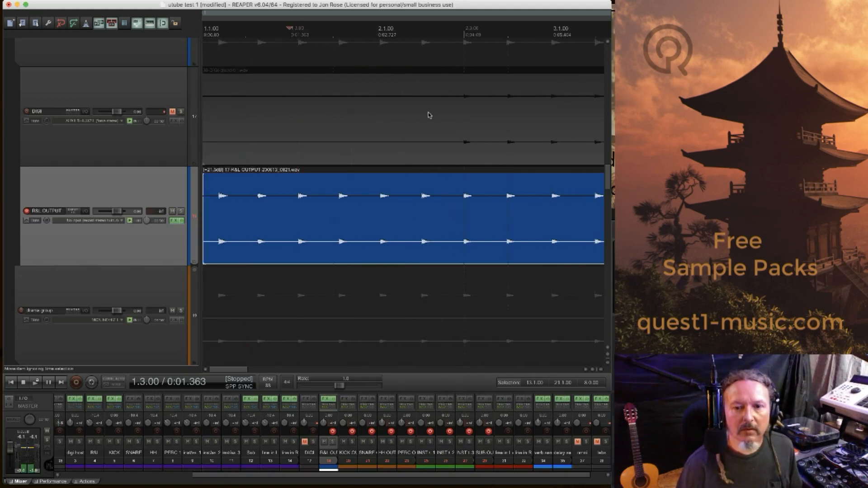
left_click(404, 135)
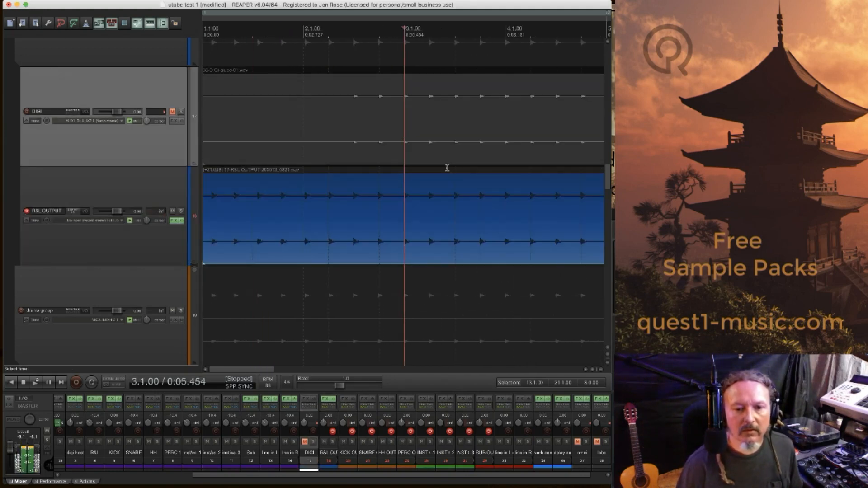
scroll(156, 166, "down", 6)
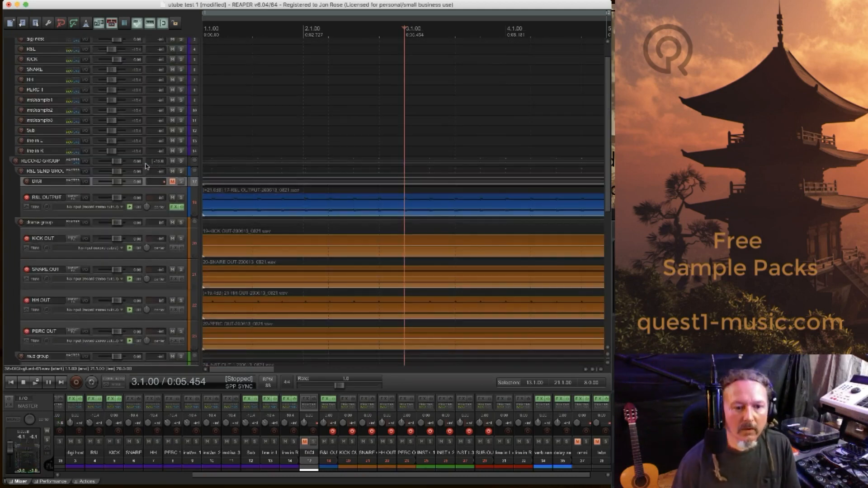
scroll(28, 312, "down", 5)
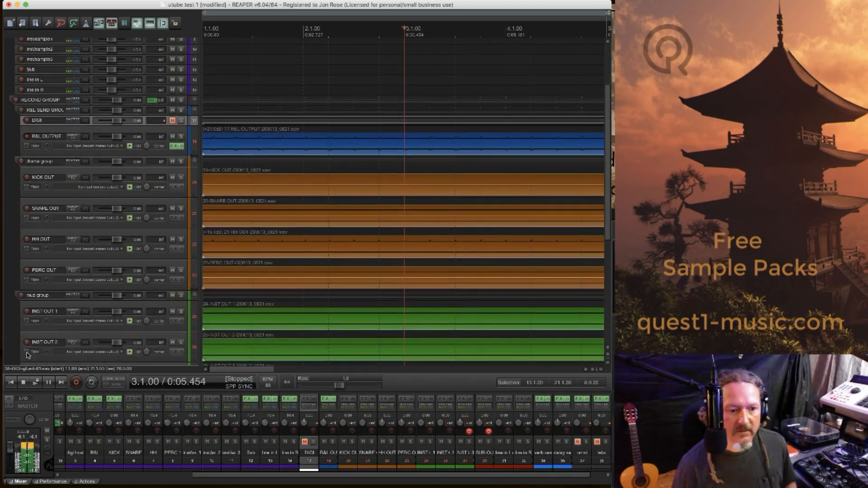
scroll(32, 343, "down", 2)
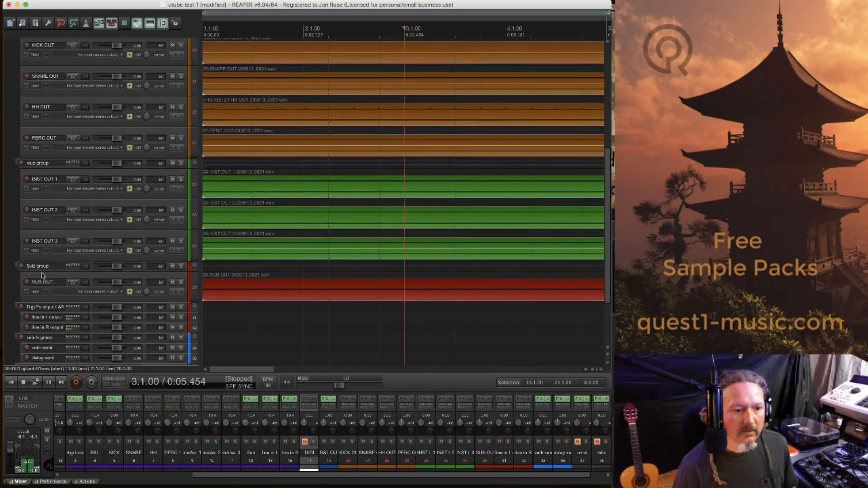
scroll(170, 254, "down", 5)
scroll(32, 109, "up", 1)
Select all the recorded R&L, drum, INST and SUB output items together.
scroll(33, 110, "up", 5)
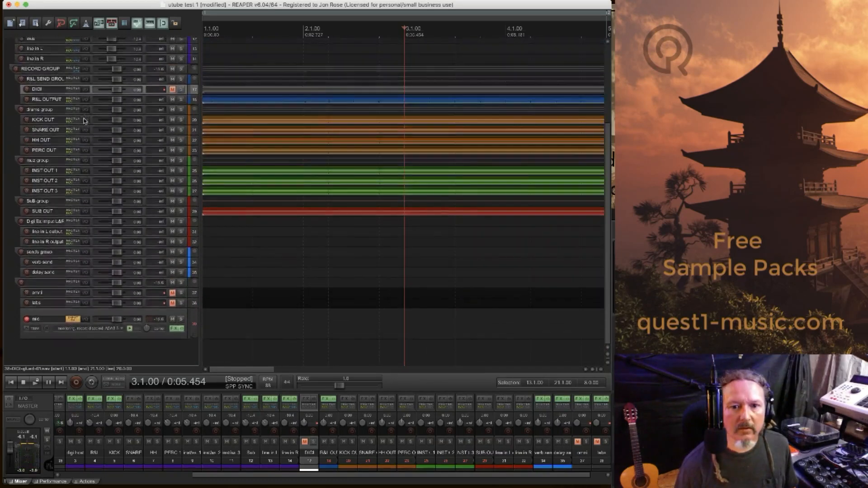
scroll(359, 154, "down", 3)
scroll(357, 152, "down", 5)
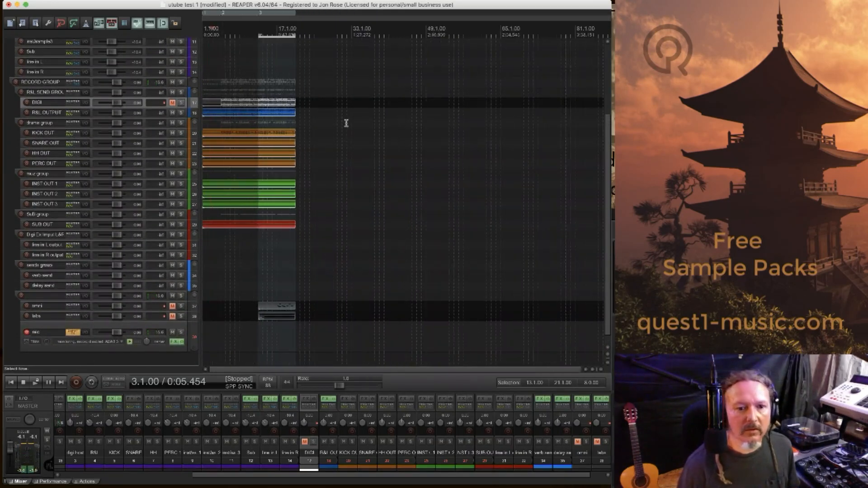
left_click_drag(301, 112, 212, 236)
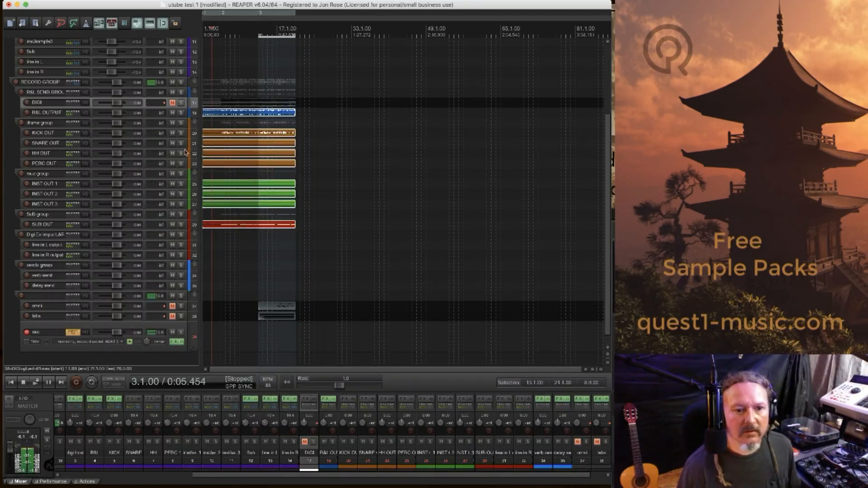
Examine the DIGI and R&L OUTPUT waveforms one above the other across the opening bars.
scroll(185, 153, "up", 3)
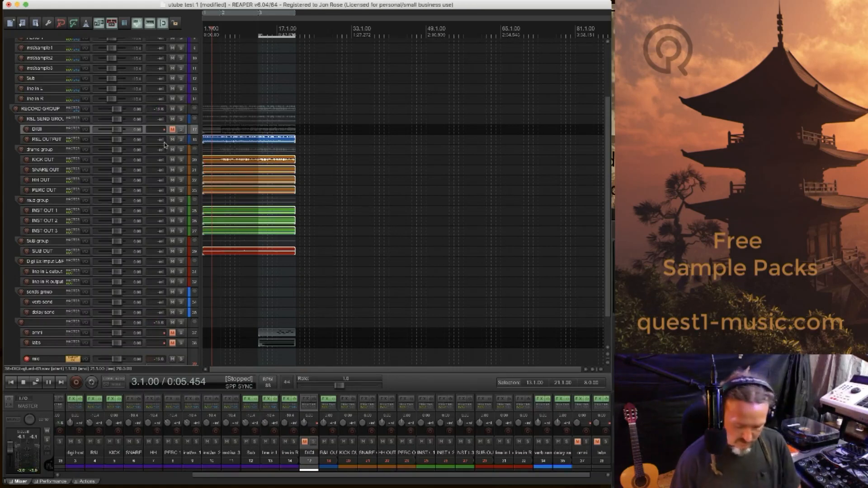
scroll(160, 143, "up", 5)
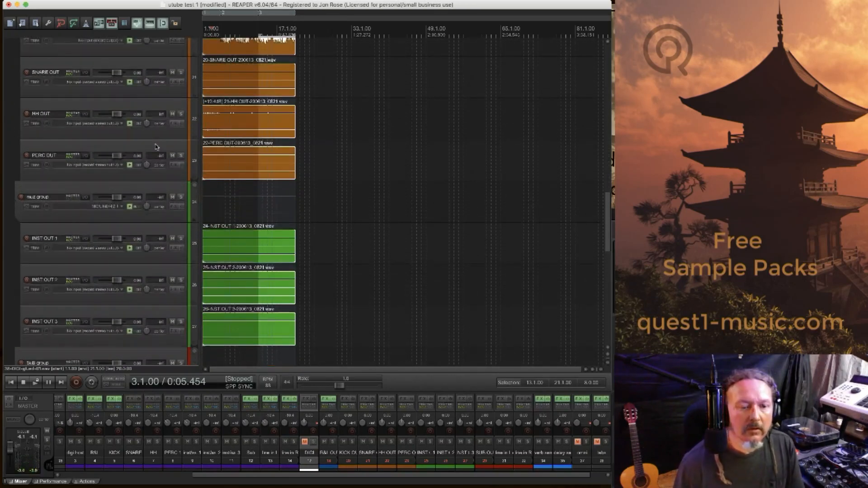
scroll(139, 130, "up", 5)
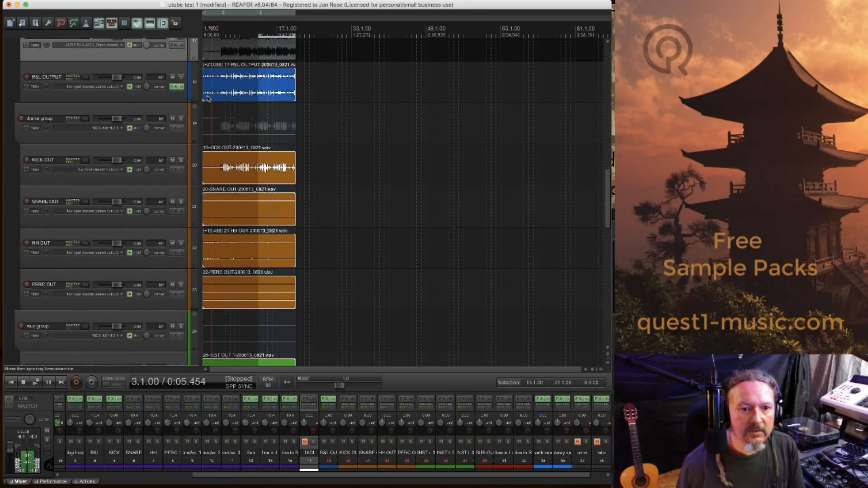
scroll(214, 83, "up", 1)
scroll(214, 84, "up", 5)
scroll(424, 103, "up", 2)
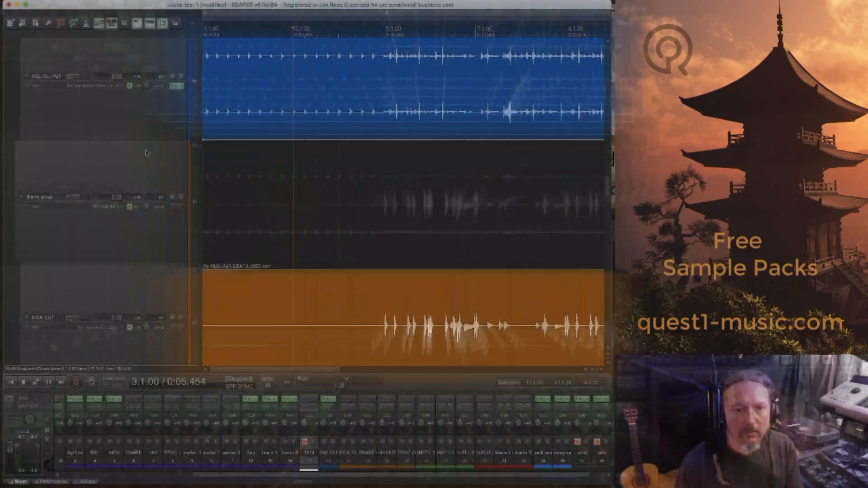
scroll(134, 141, "up", 5)
scroll(142, 157, "down", 2)
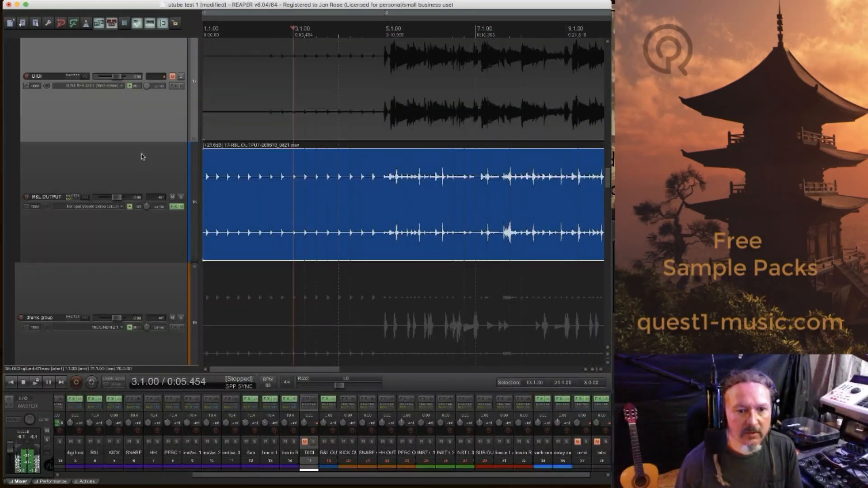
scroll(143, 157, "up", 3)
scroll(144, 157, "up", 8)
scroll(205, 149, "up", 1)
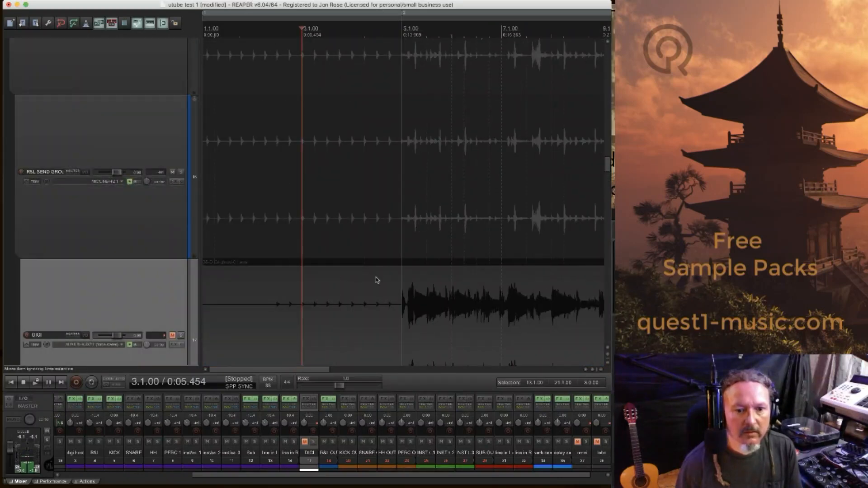
scroll(169, 225, "down", 5)
scroll(169, 225, "up", 2)
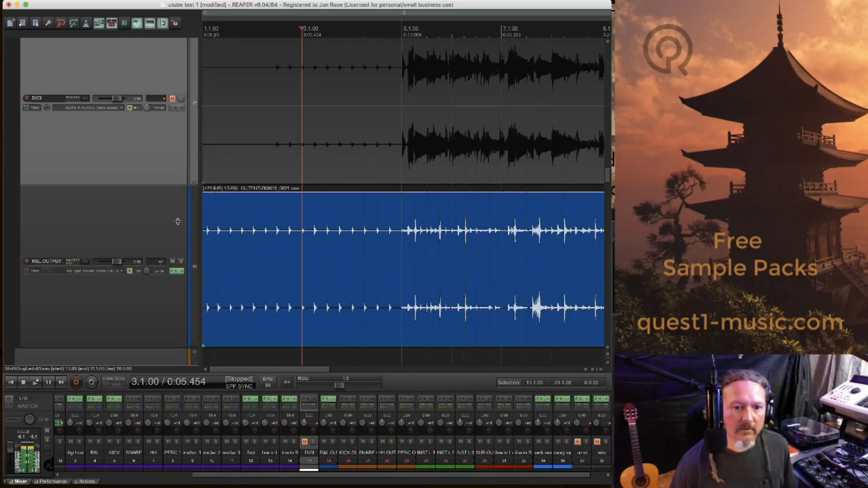
Compare the DIGI and R&L OUTPUT transients with the grid at 3.1.00 down to sample level.
scroll(449, 170, "up", 6)
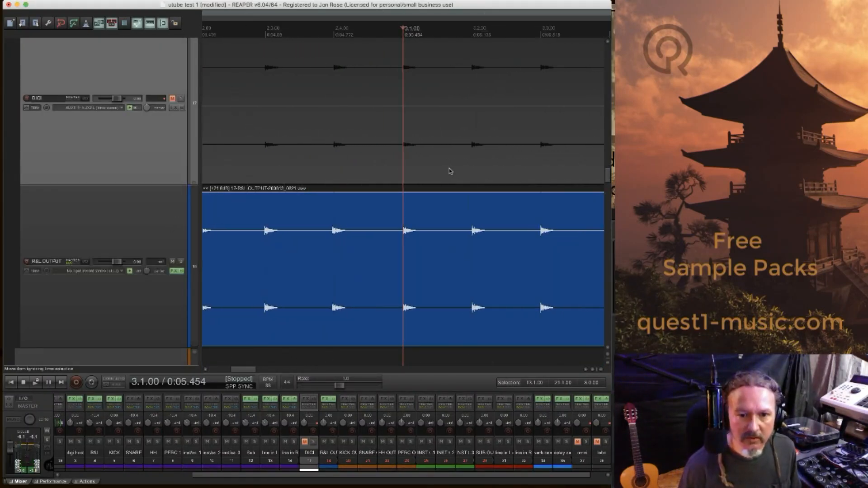
scroll(450, 171, "up", 5)
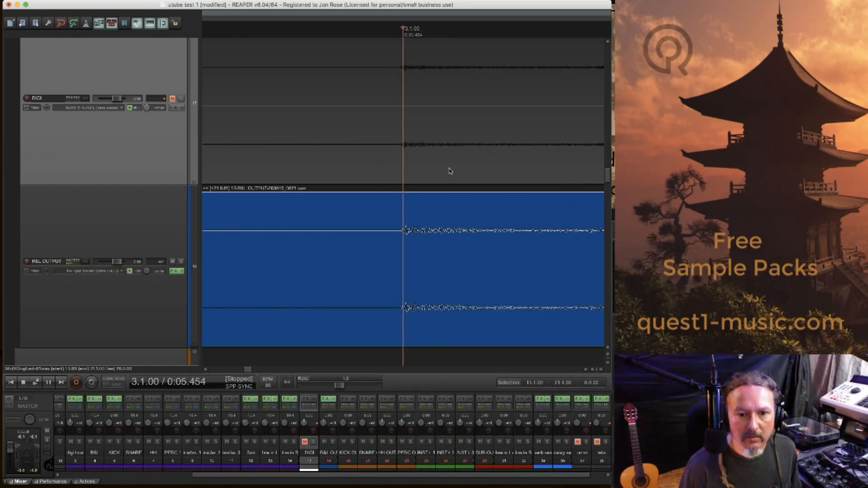
scroll(450, 171, "up", 6)
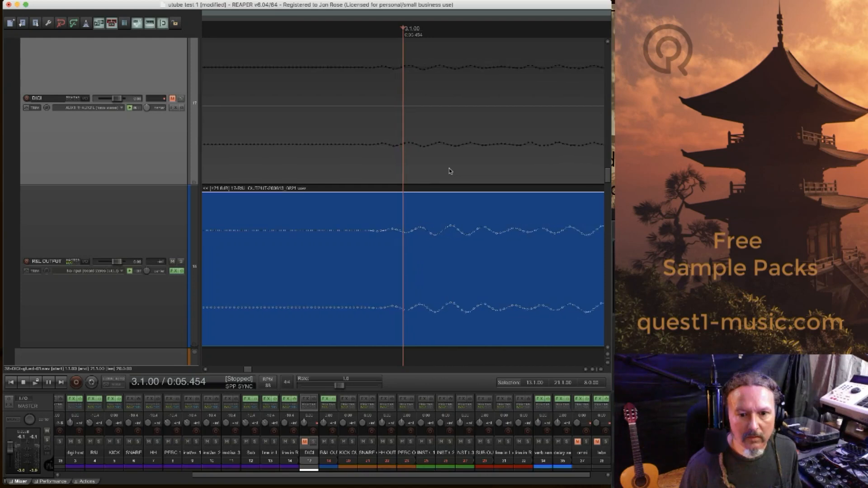
scroll(450, 171, "up", 1)
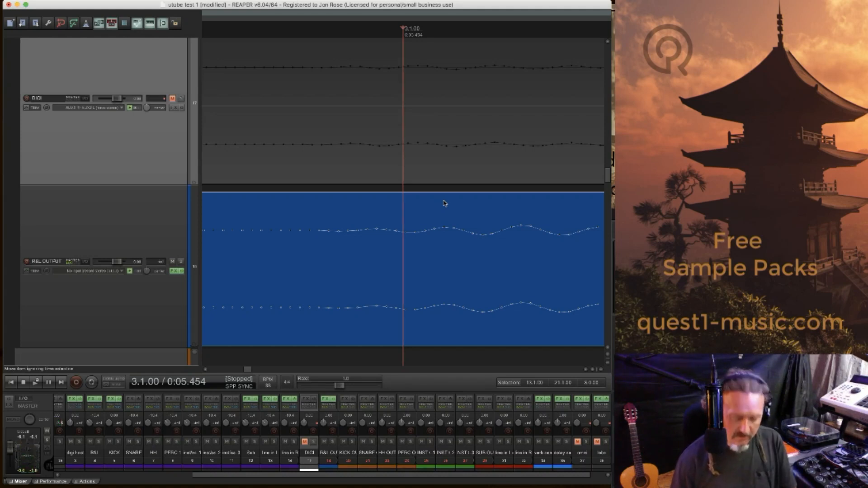
scroll(445, 203, "down", 3)
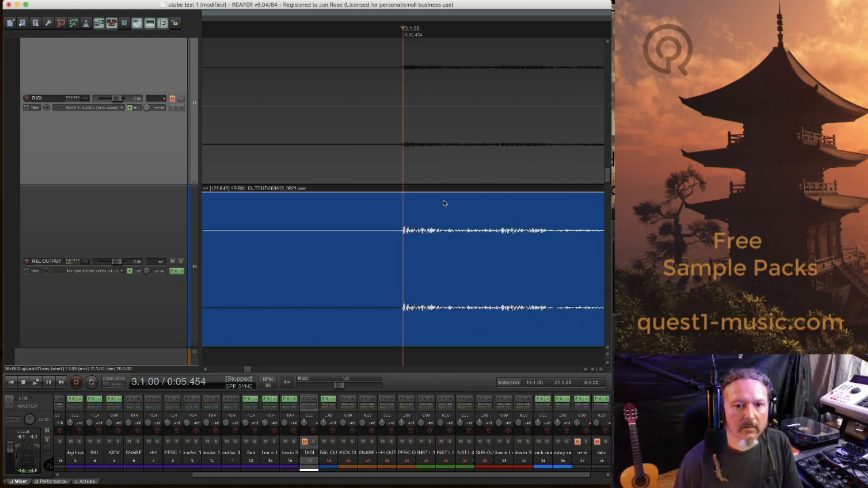
scroll(444, 204, "down", 6)
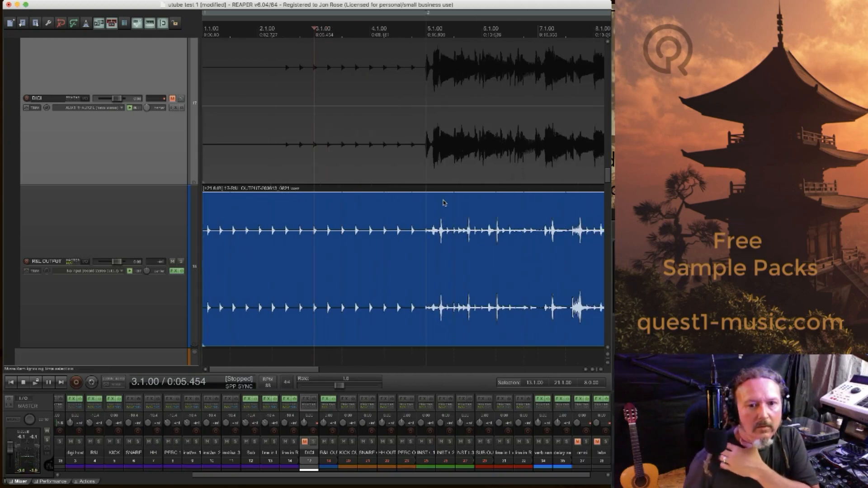
Move the edit cursor to 4.1.00 and compare the DIGI and R&L OUTPUT transients with the grid there.
left_click(261, 28)
left_click_drag(235, 29, 291, 36)
scroll(295, 150, "up", 8)
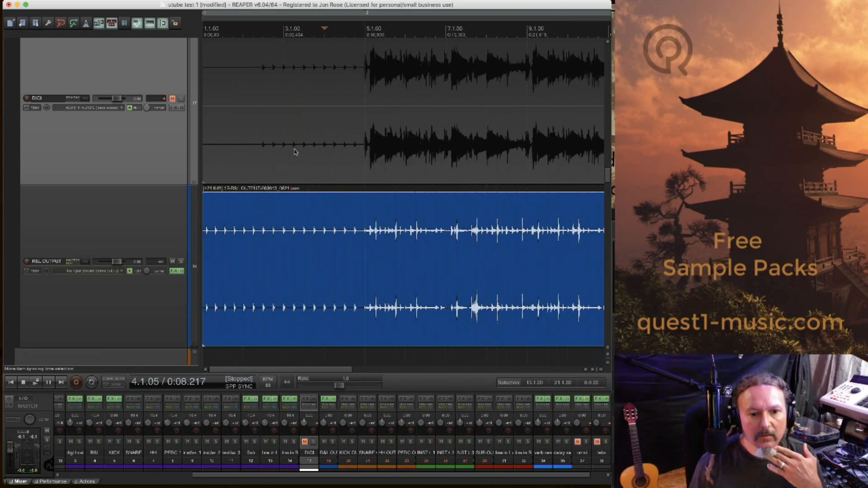
scroll(295, 150, "up", 6)
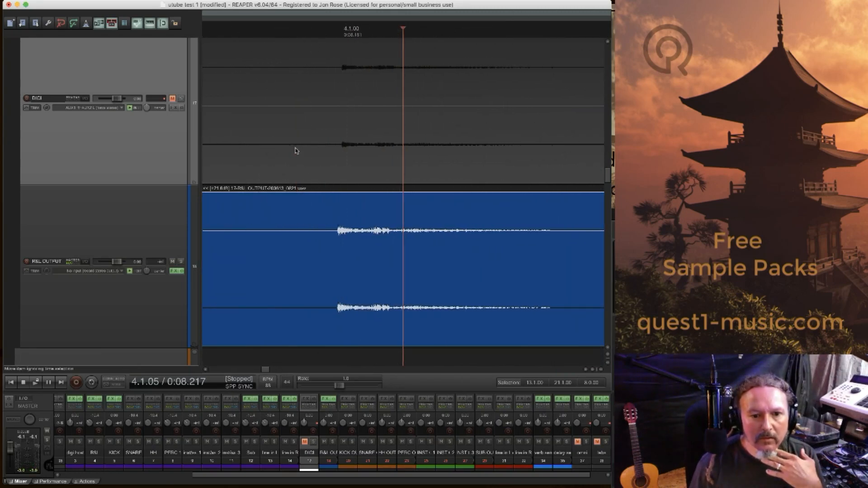
left_click_drag(404, 28, 270, 41)
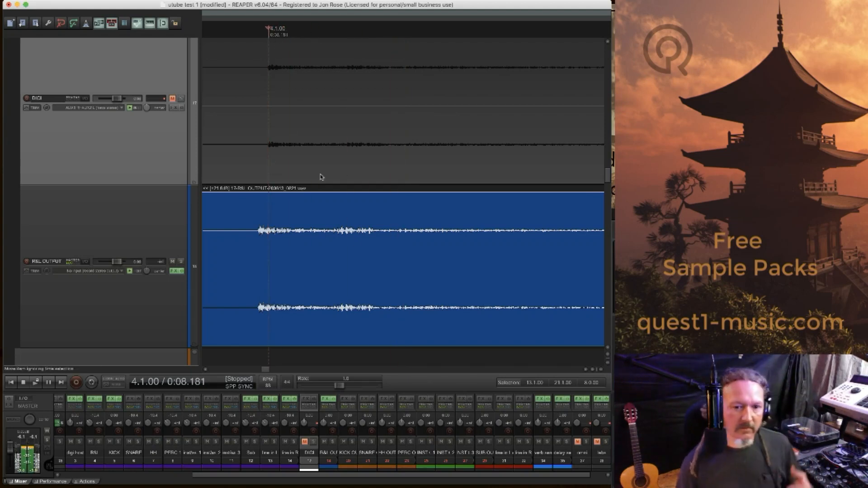
scroll(326, 202, "up", 5)
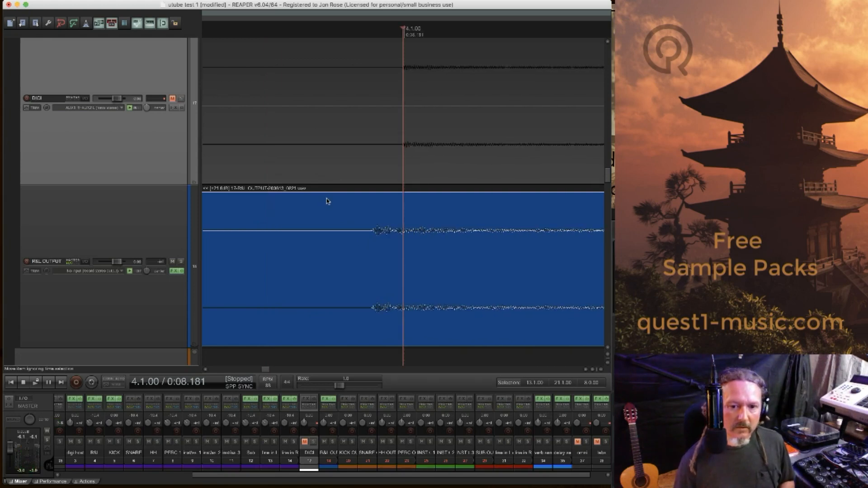
scroll(327, 201, "up", 1)
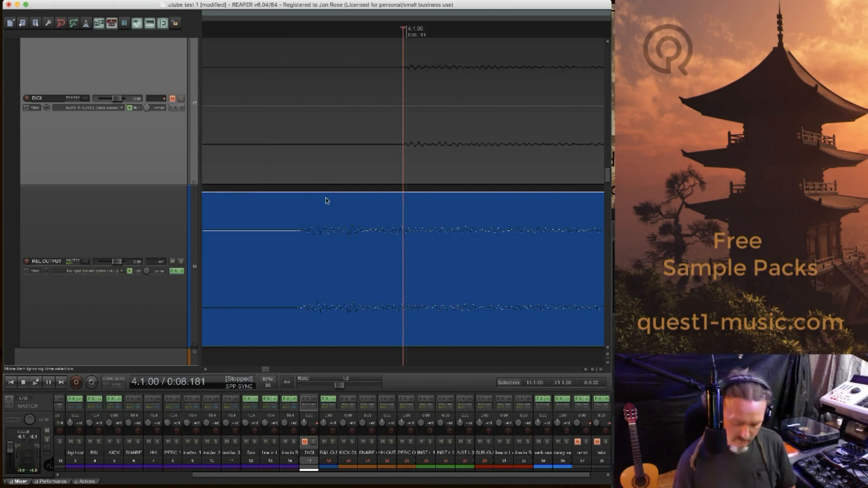
Shift the selected Overbridge output items later until the R&L OUTPUT transient lines up with the DIGI transient at 4.1.00.
left_click_drag(327, 207, 428, 210)
scroll(430, 212, "up", 3)
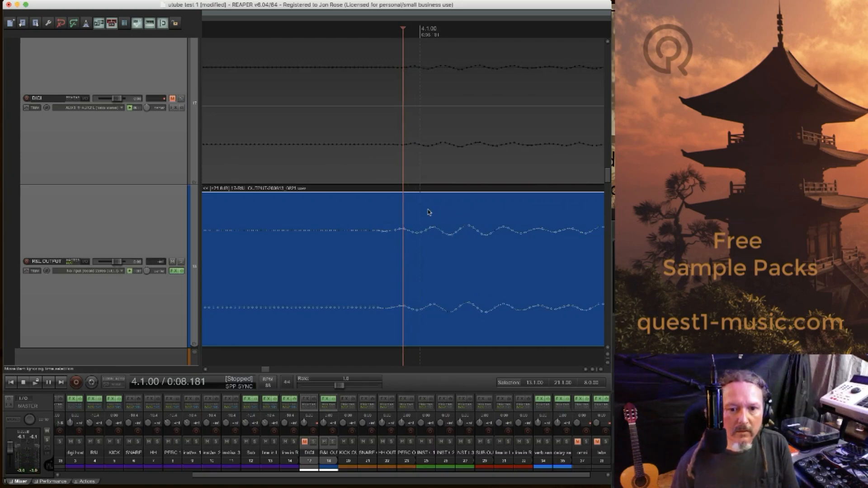
left_click_drag(421, 211, 454, 213)
scroll(449, 209, "up", 2)
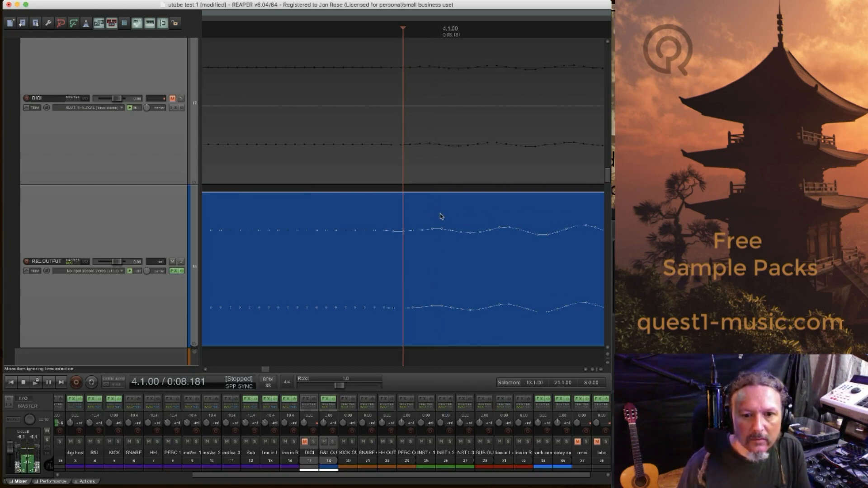
left_click_drag(440, 217, 449, 215)
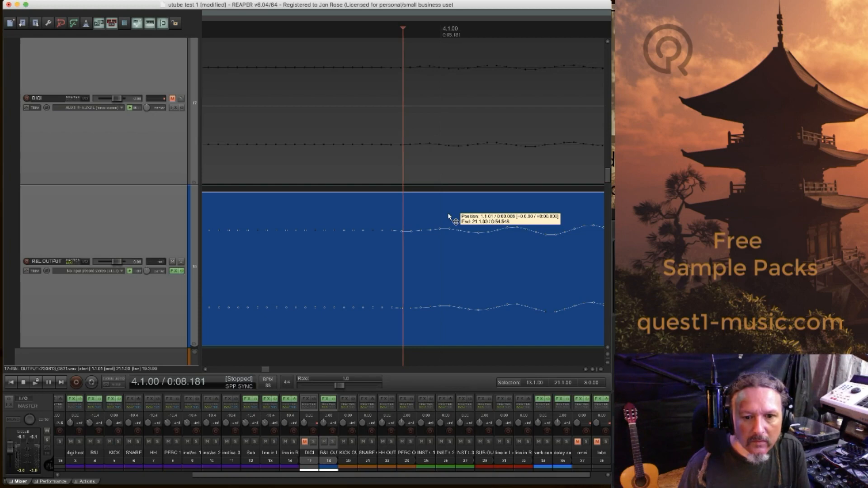
left_click_drag(449, 216, 448, 215)
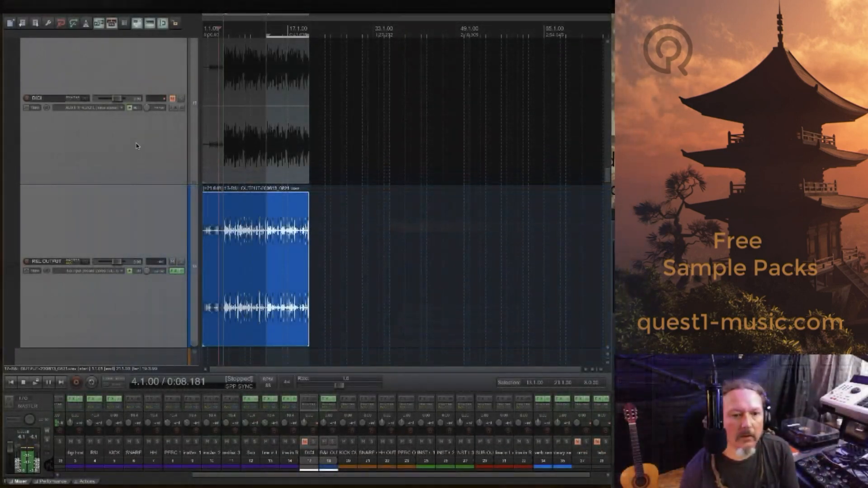
Move the DIGI track out of the R&L send group to below the labs track, and unmute the omni and labs tracks.
scroll(137, 144, "down", 3)
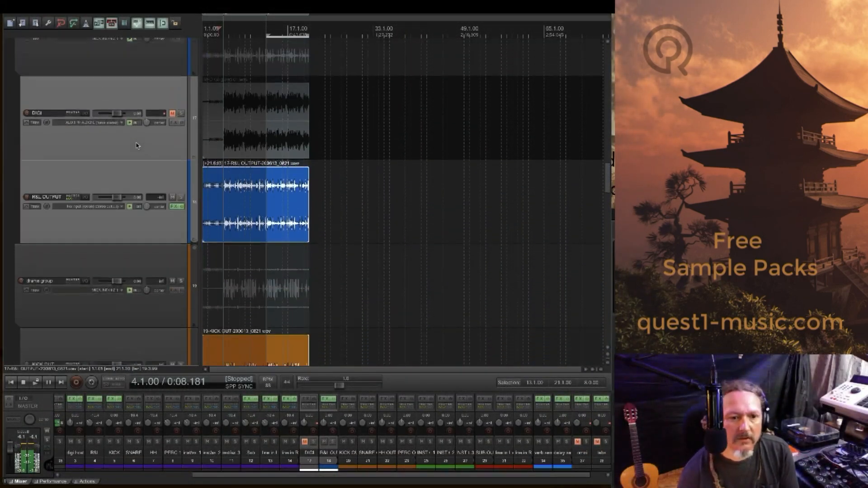
scroll(137, 145, "down", 6)
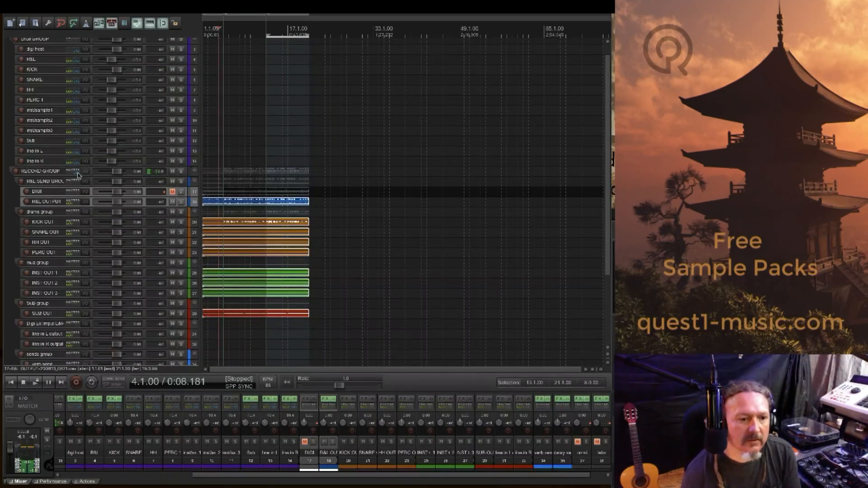
left_click(53, 192)
left_click_drag(52, 184, 76, 407)
left_click_drag(68, 322, 66, 317)
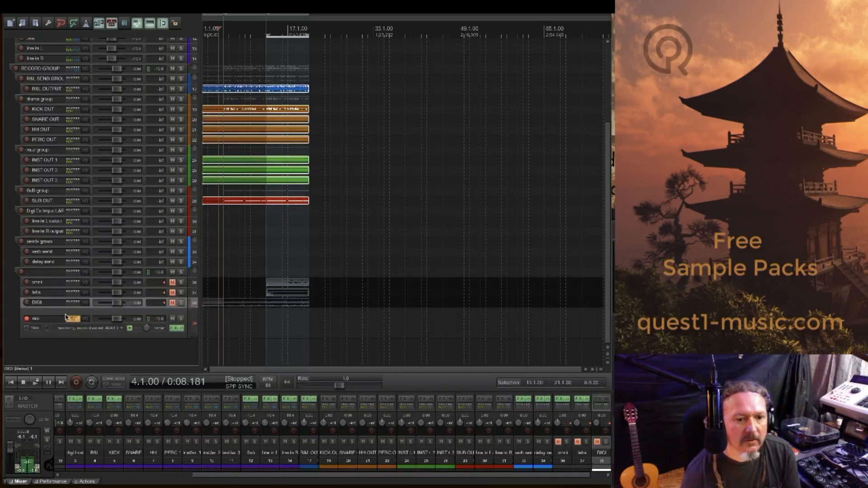
left_click(172, 283)
left_click(173, 293)
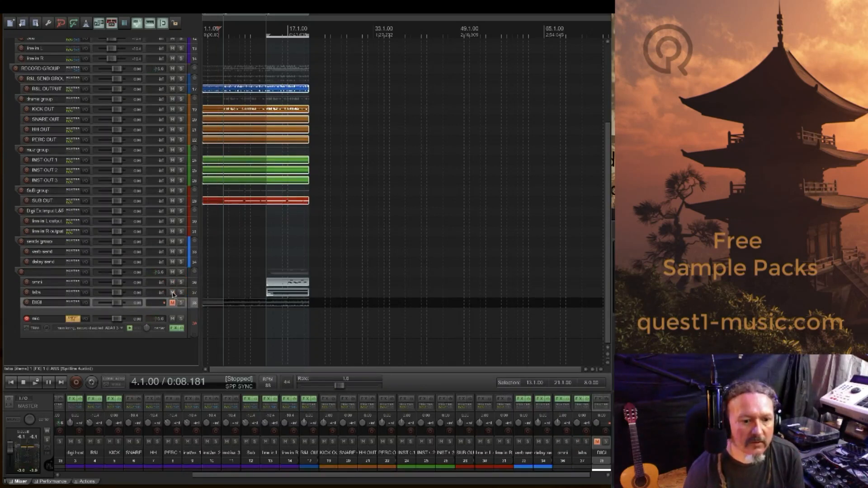
Place the edit cursor at 13.1.00 and disable synchronization to external timecode.
left_click(267, 253)
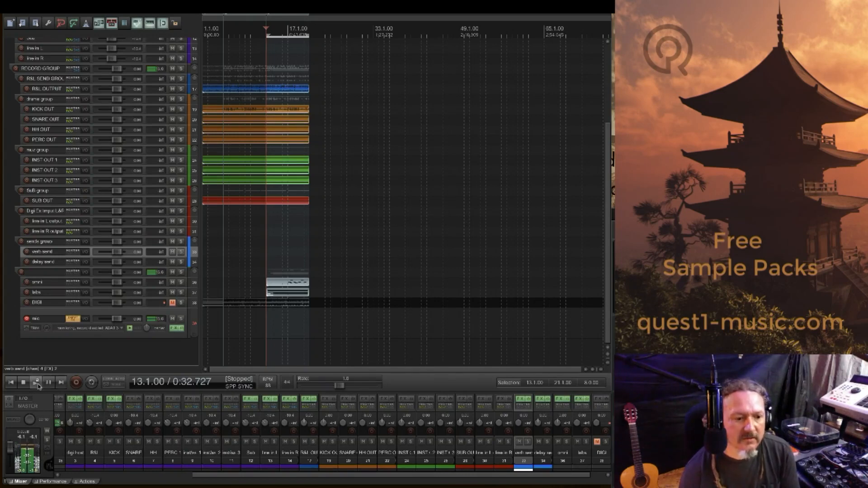
right_click(37, 385)
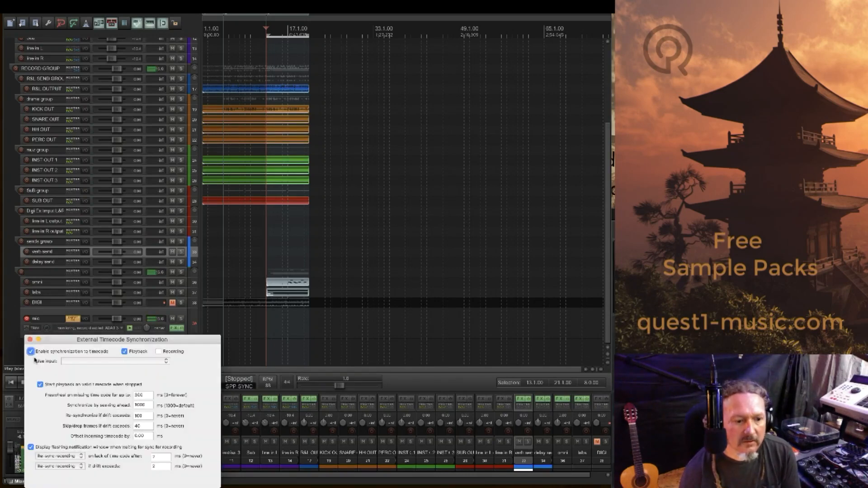
left_click(31, 339)
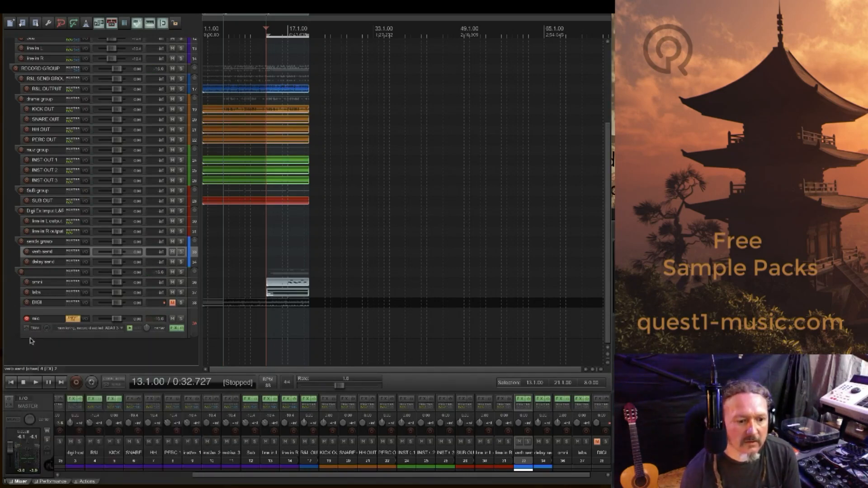
Enable repeat and play the selected range from 13.1.00 to 21.1.00.
left_click(90, 384)
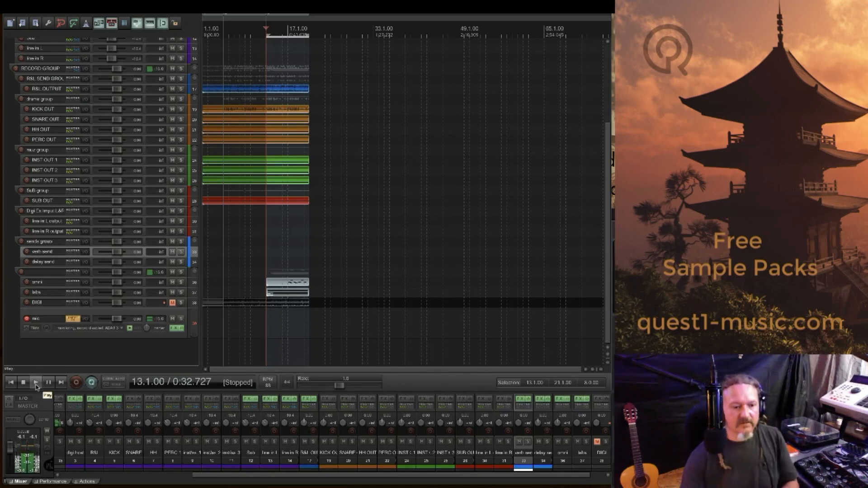
left_click(36, 384)
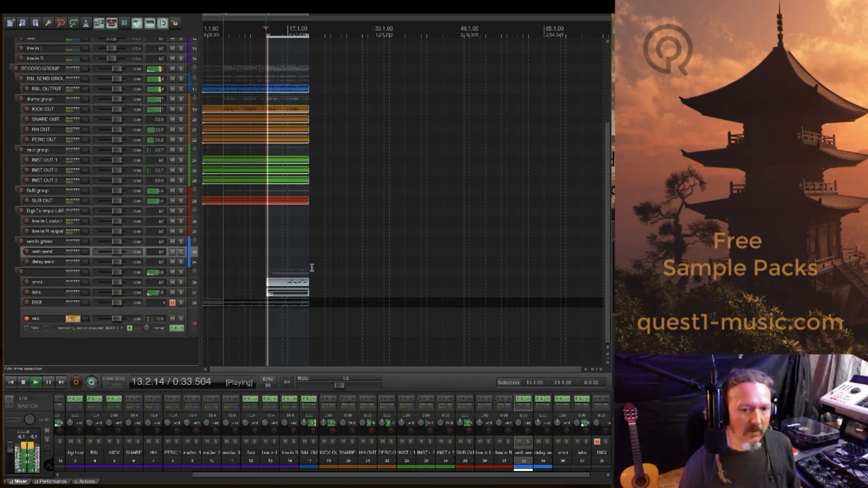
Extend the looped time selection to run from bar 5 to 21.1.00, listen to it, and stop playback.
scroll(299, 269, "up", 3)
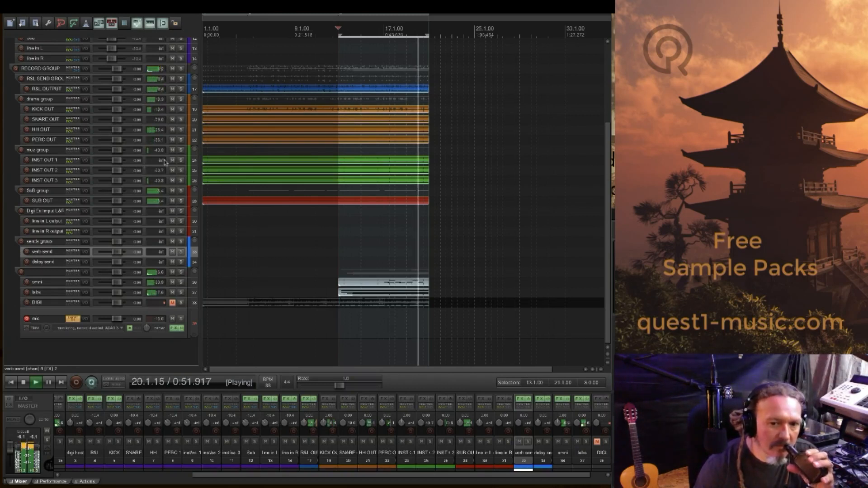
left_click_drag(245, 218, 429, 226)
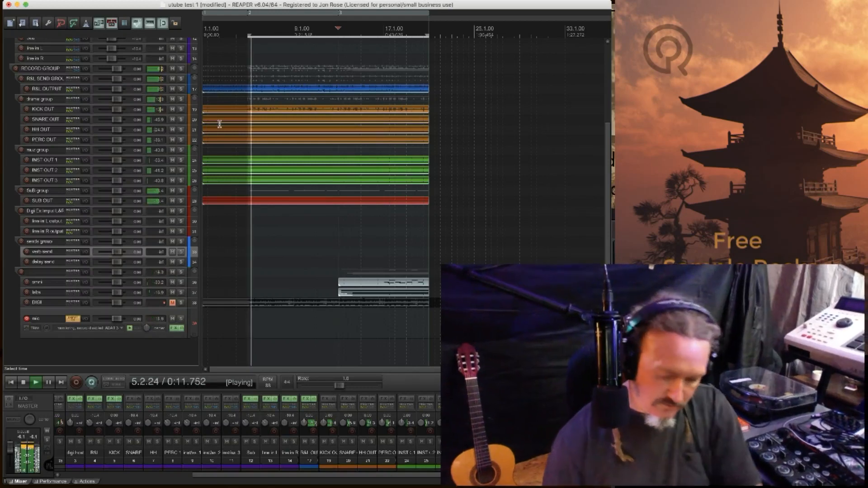
key("space")
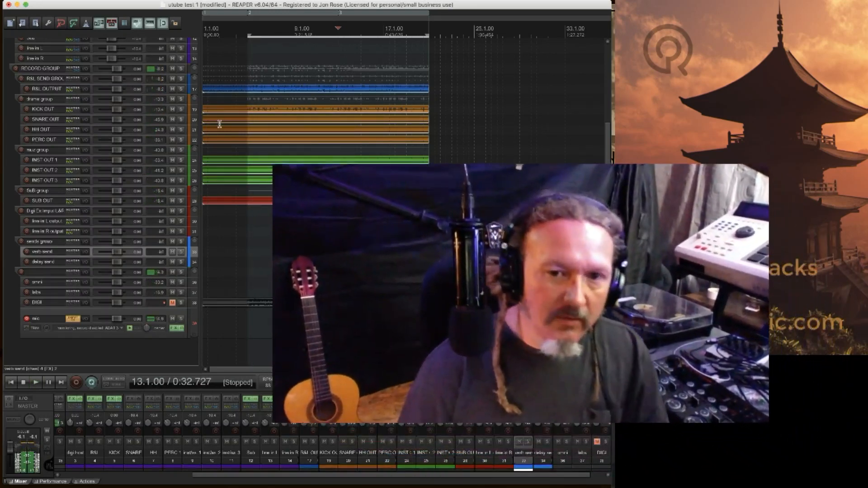